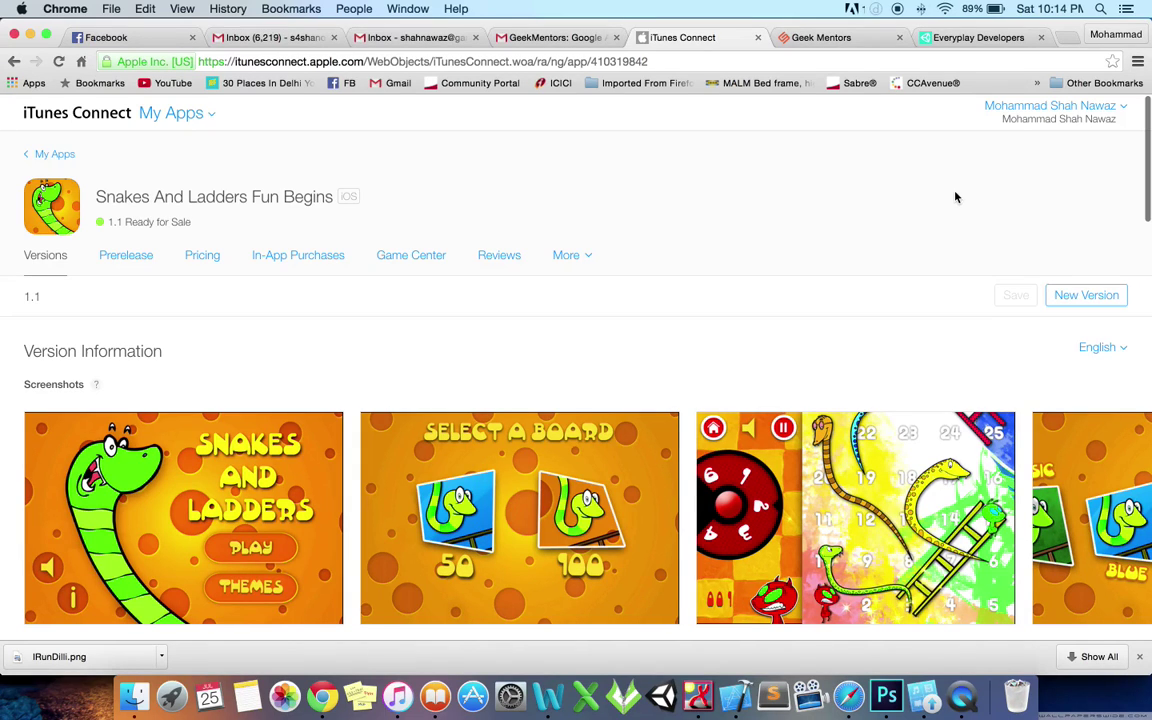
# Check which account is signed in to iTunes Connect in Chrome, then switch to Safari and check the account there
pyautogui.click(1108, 118)
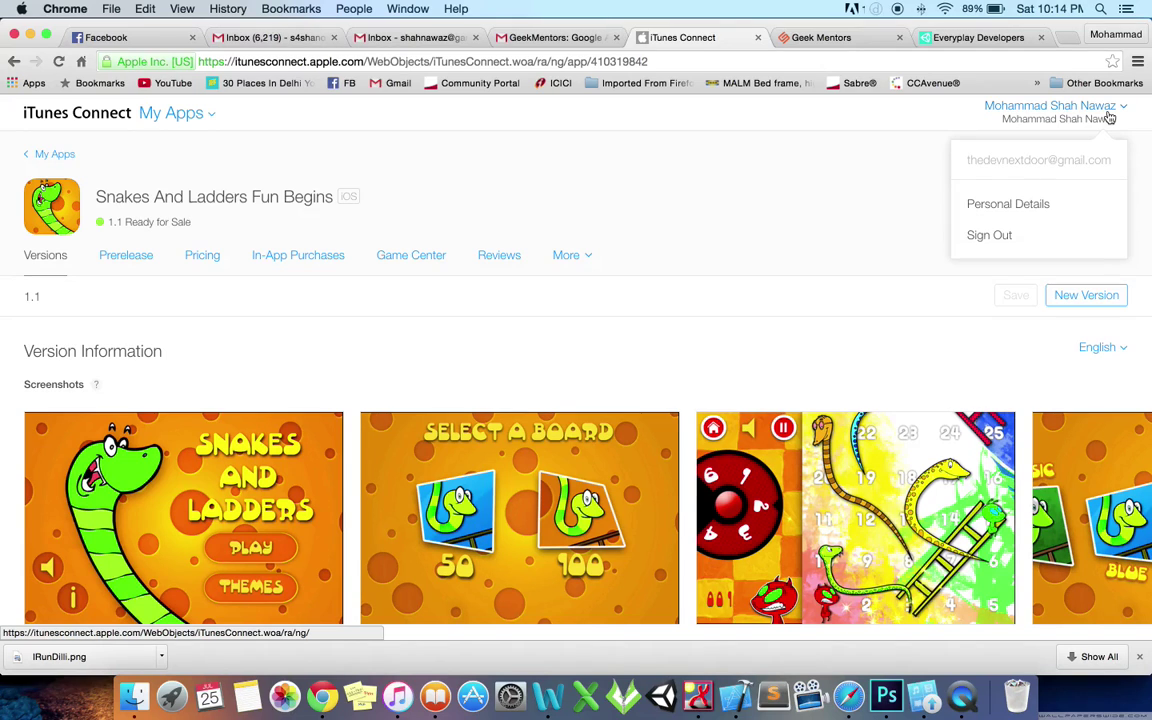
pyautogui.click(877, 169)
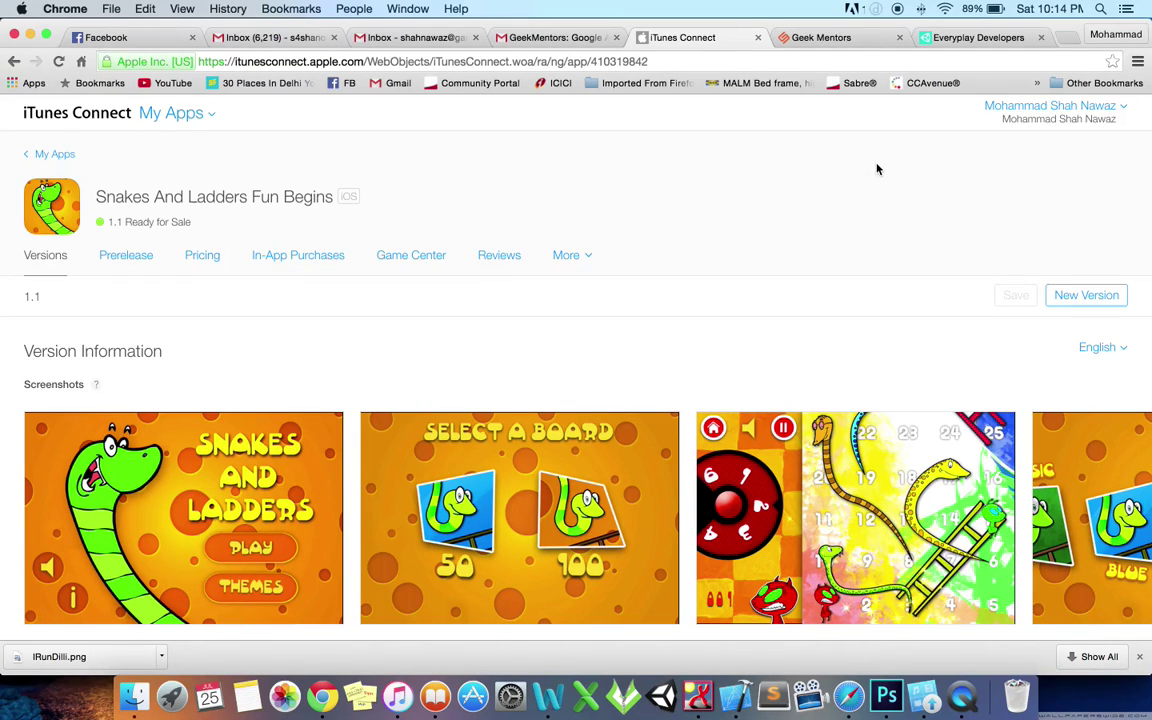
pyautogui.press('super+Tab')
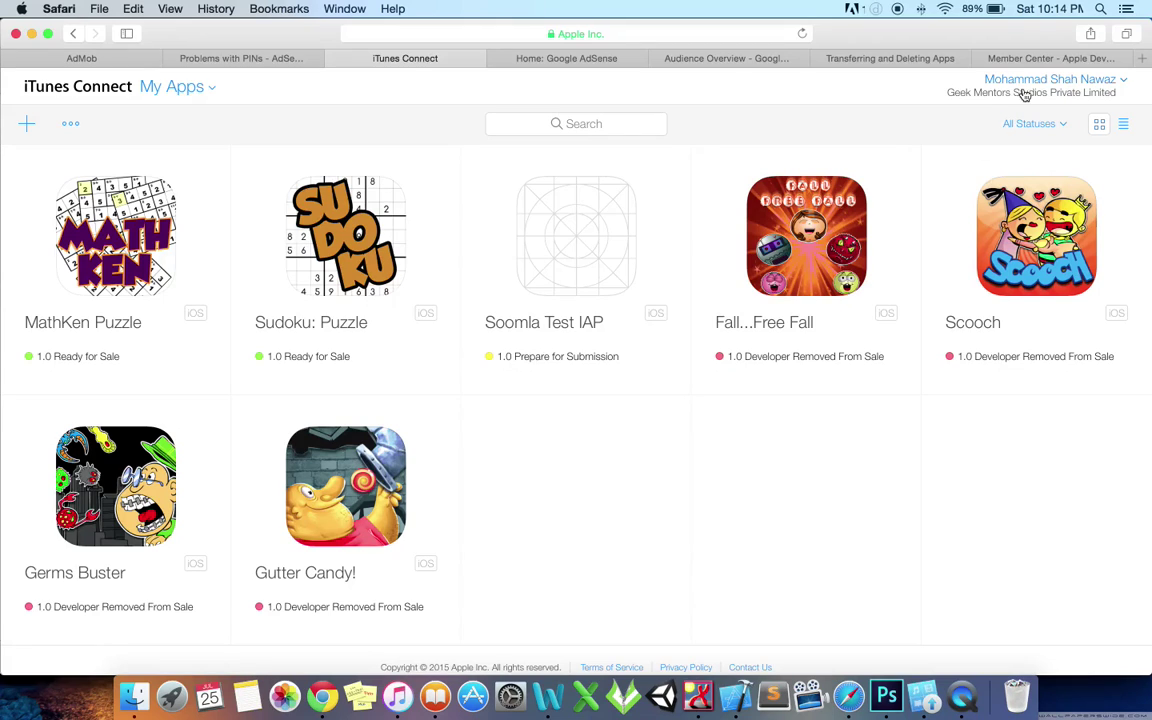
pyautogui.click(1004, 86)
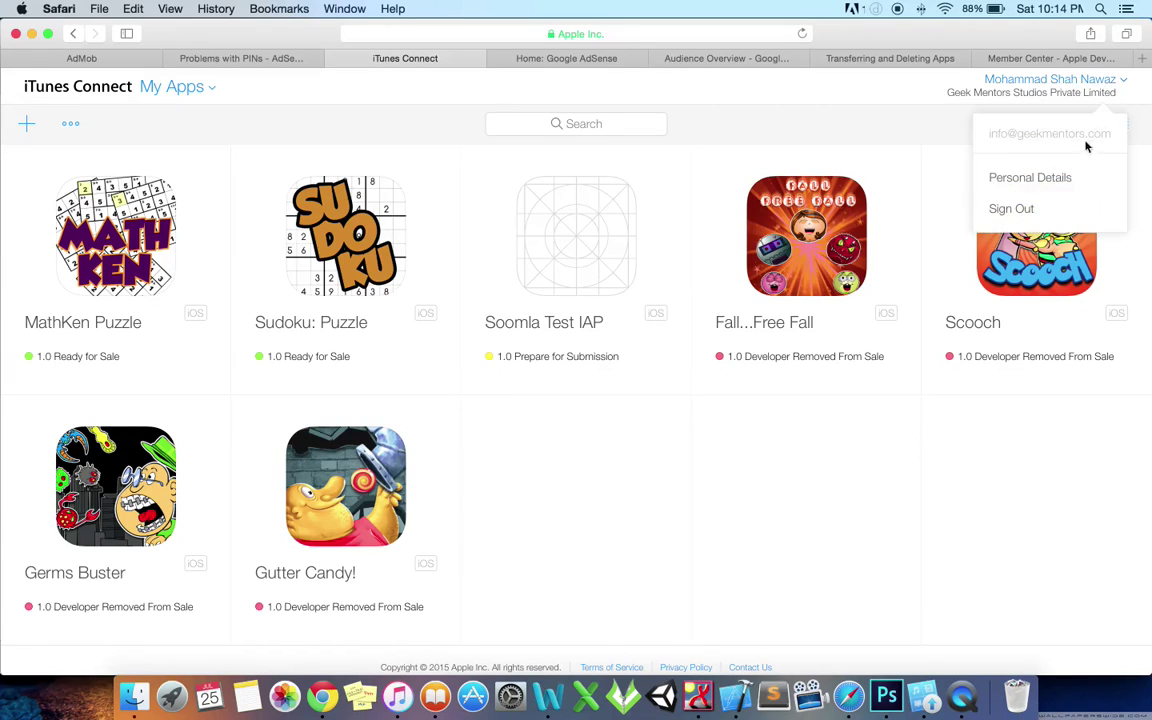
pyautogui.click(913, 129)
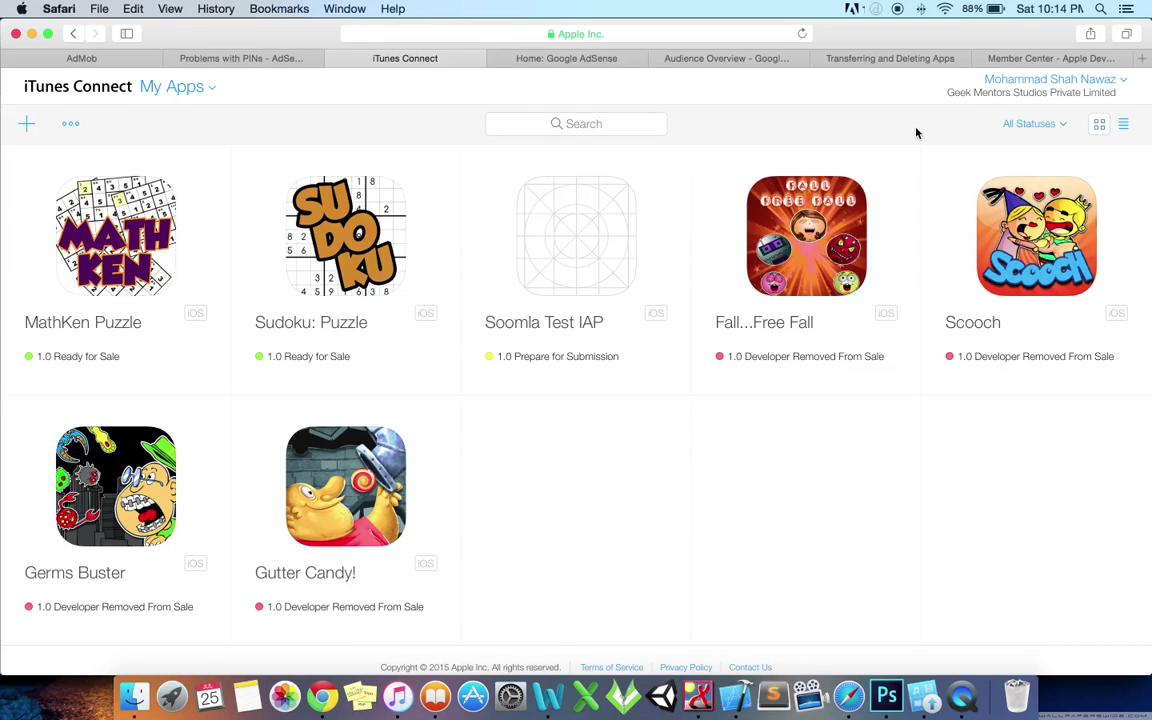
# Switch to Chrome, start an app transfer for Snakes And Ladders Fun Begins, and continue past the transfer criteria to the recipient information
pyautogui.press('super+Tab')
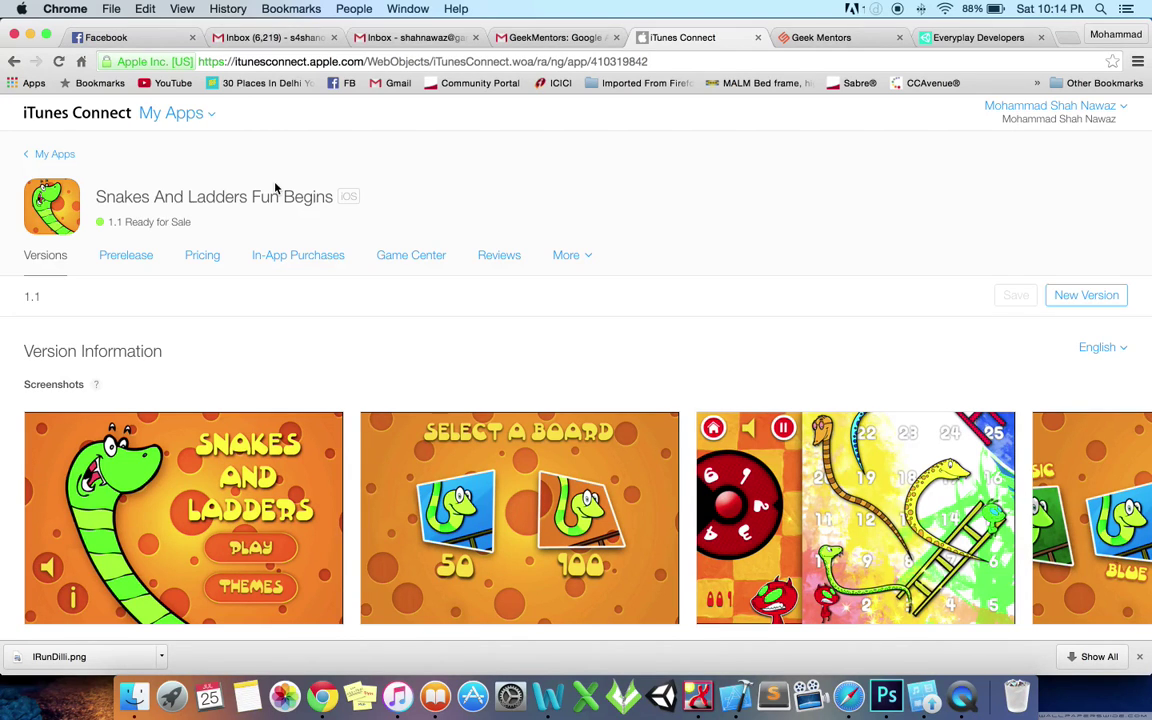
pyautogui.click(586, 257)
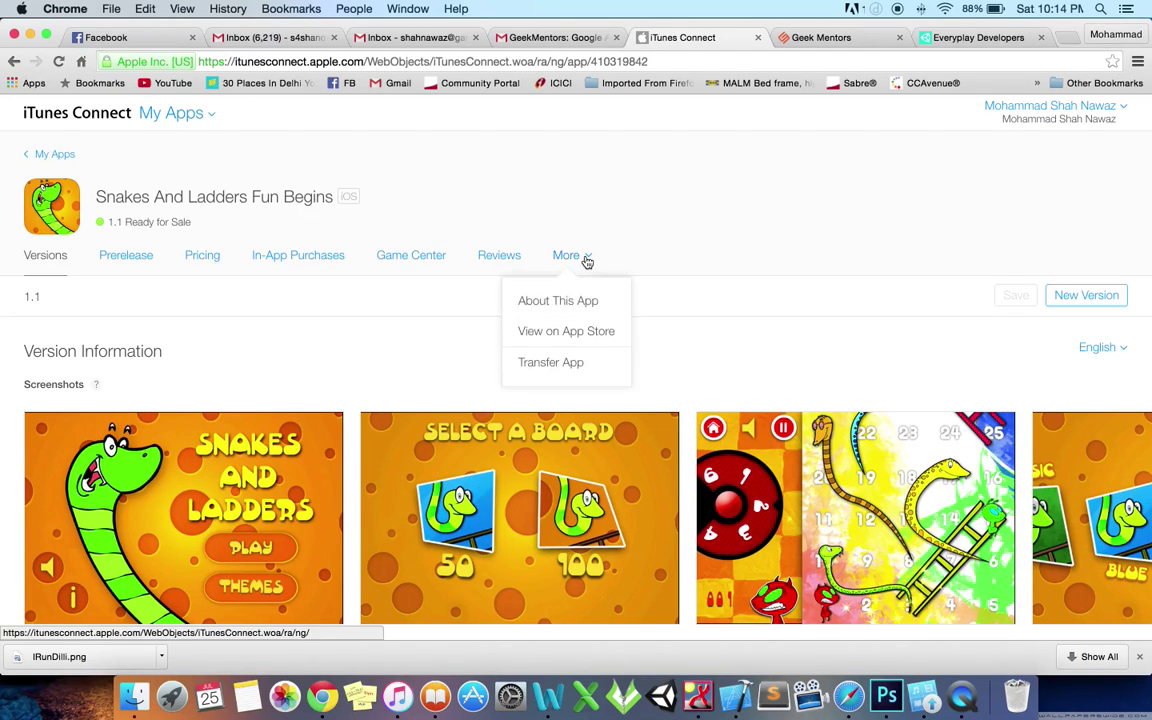
pyautogui.click(571, 364)
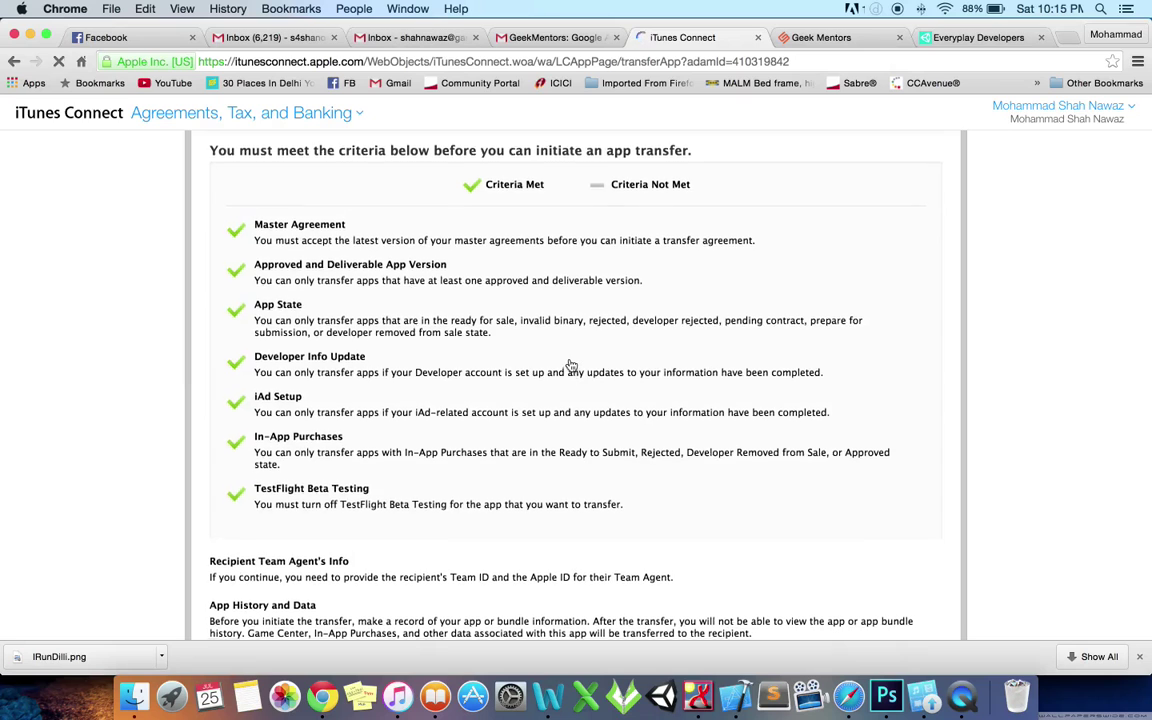
pyautogui.scroll(-1, 571, 364)
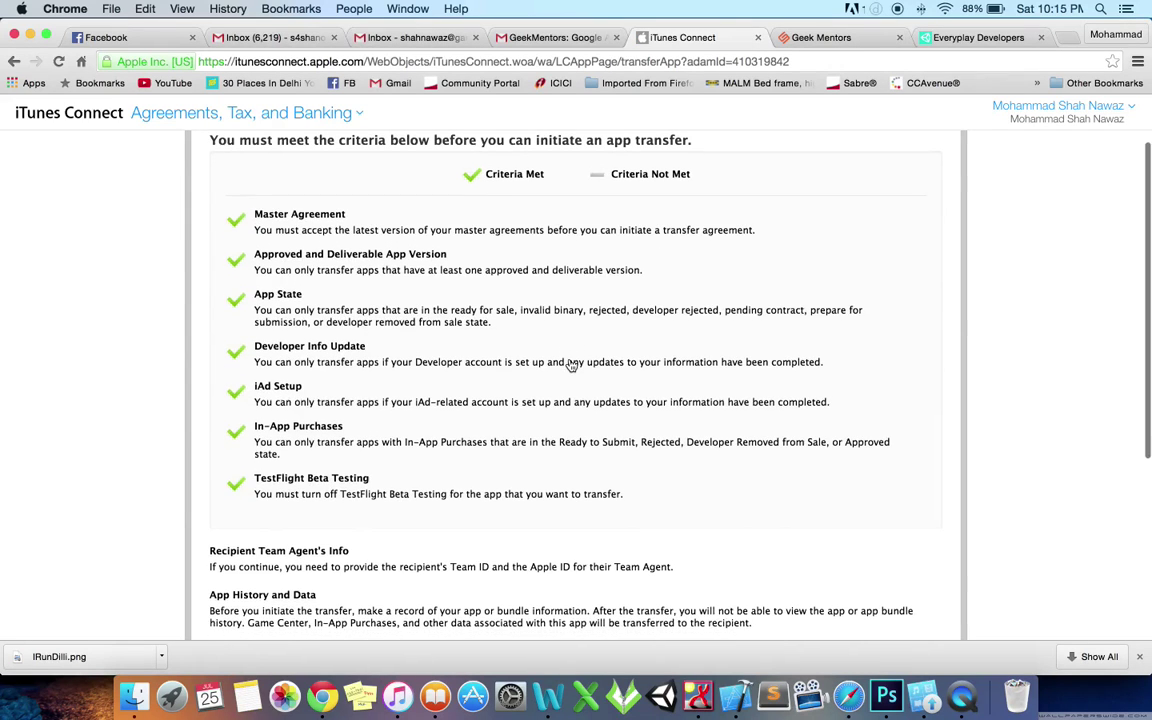
pyautogui.scroll(-2, 571, 364)
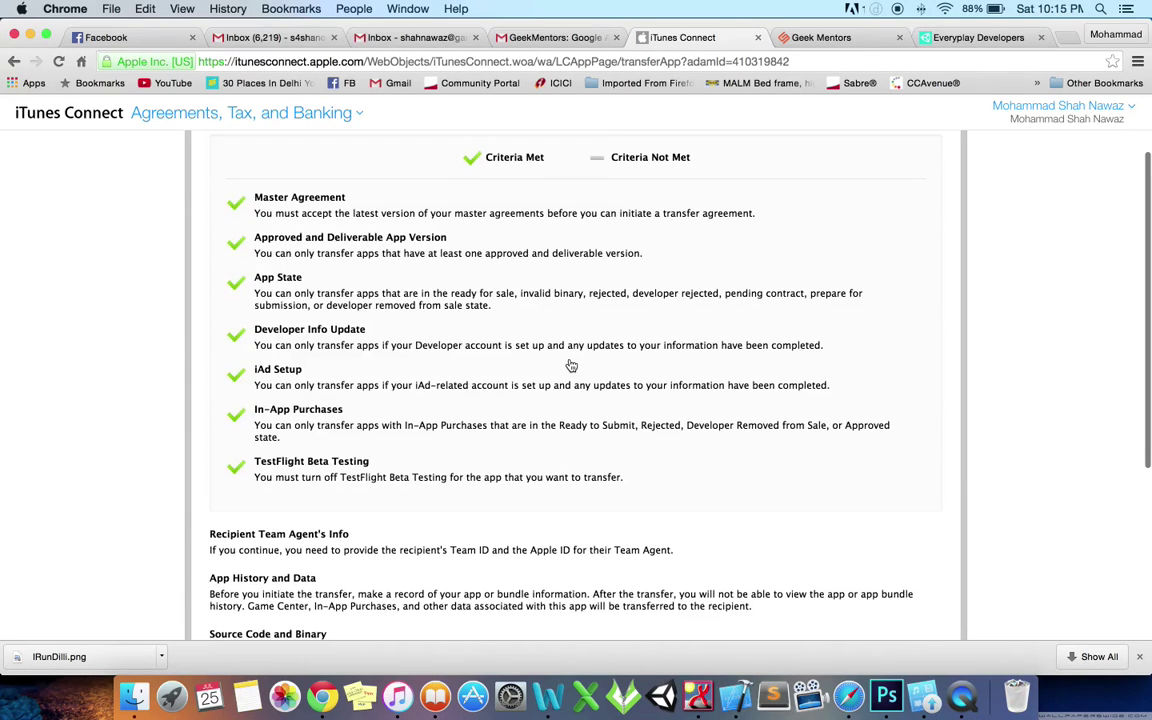
pyautogui.scroll(-3, 571, 365)
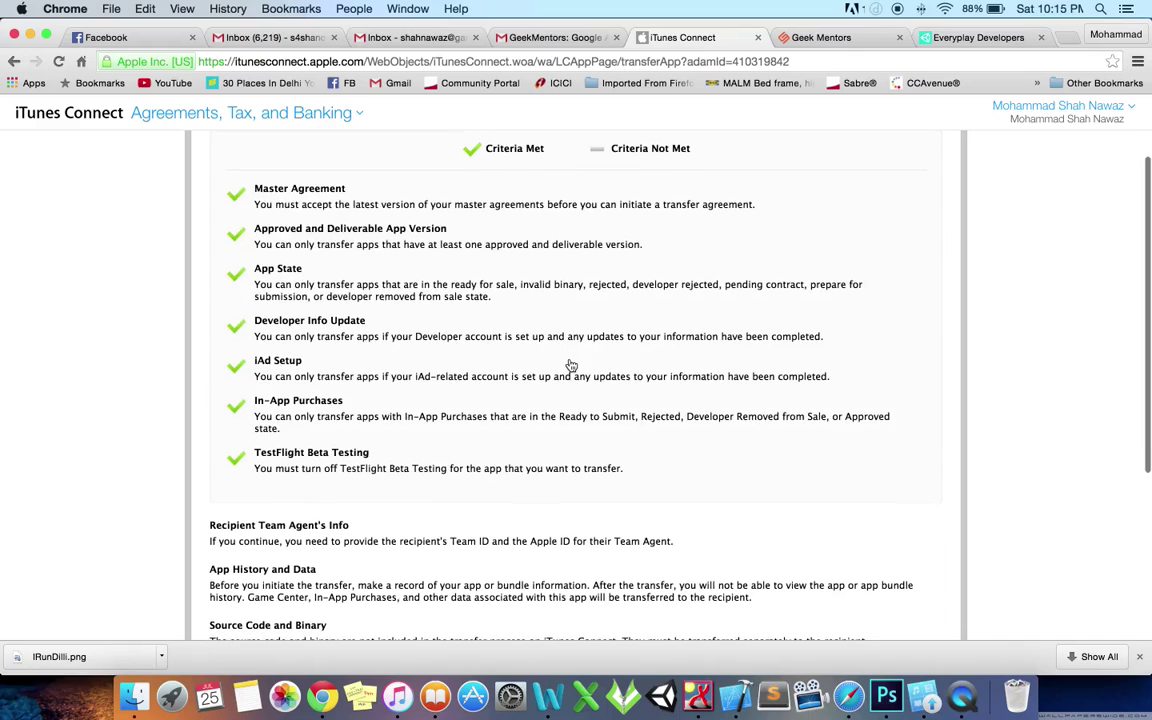
pyautogui.scroll(-3, 571, 365)
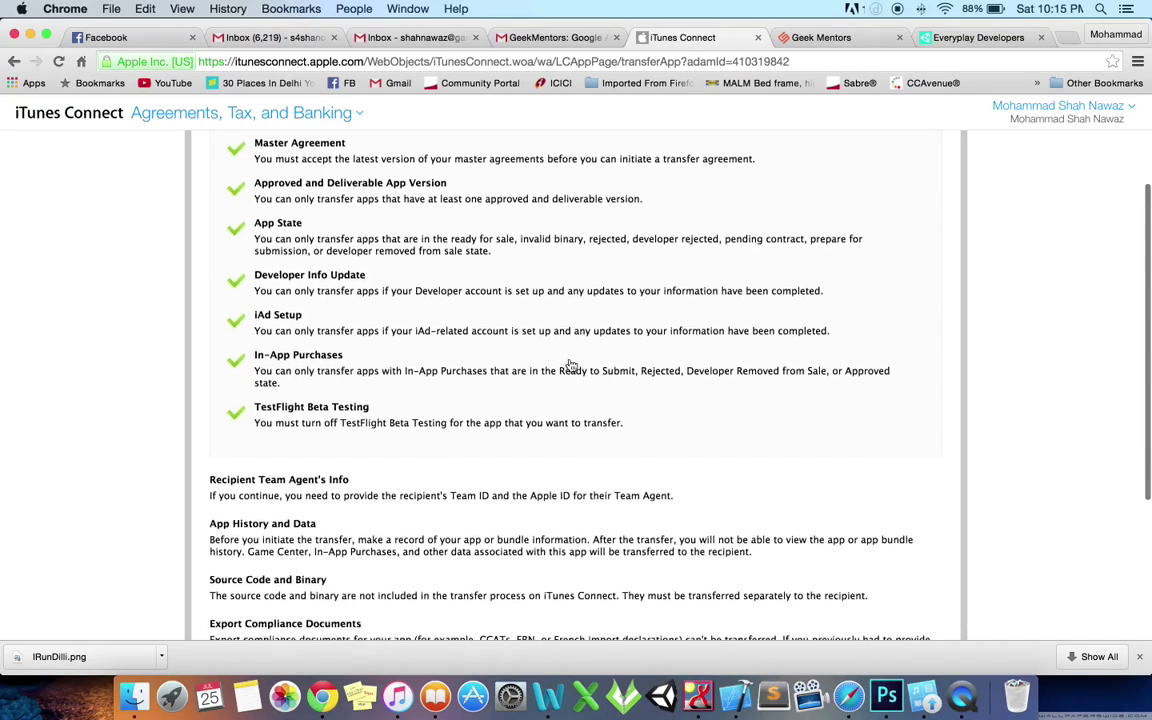
pyautogui.scroll(-10, 571, 365)
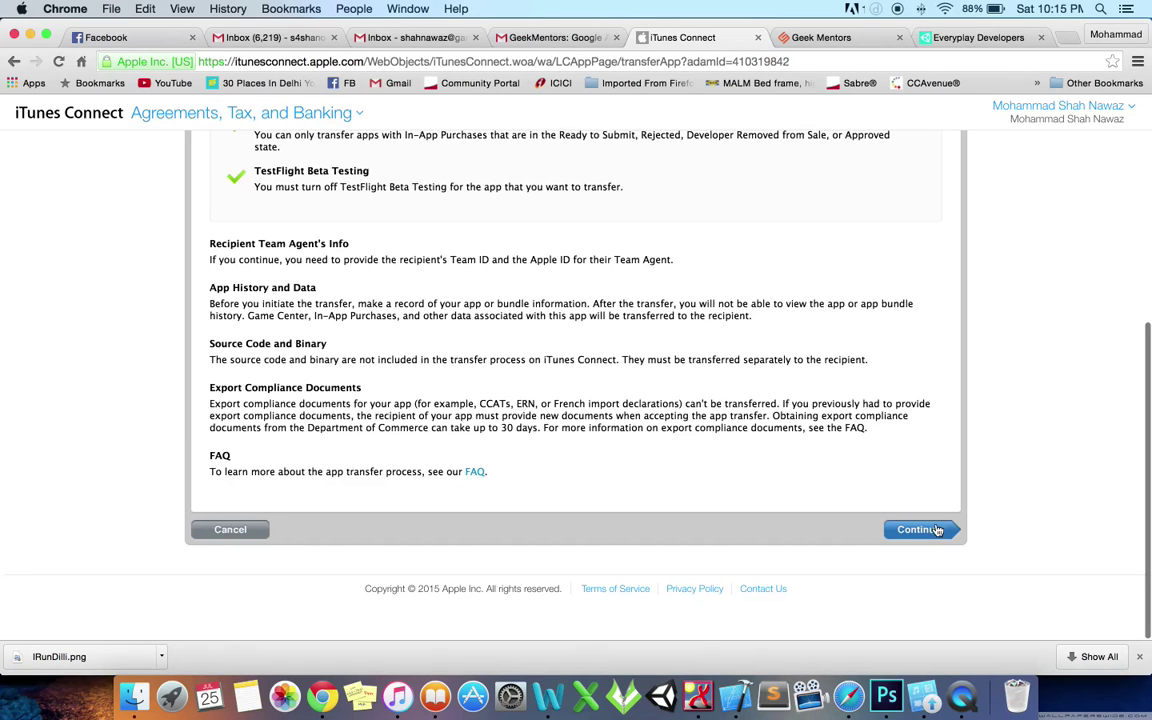
pyautogui.click(935, 527)
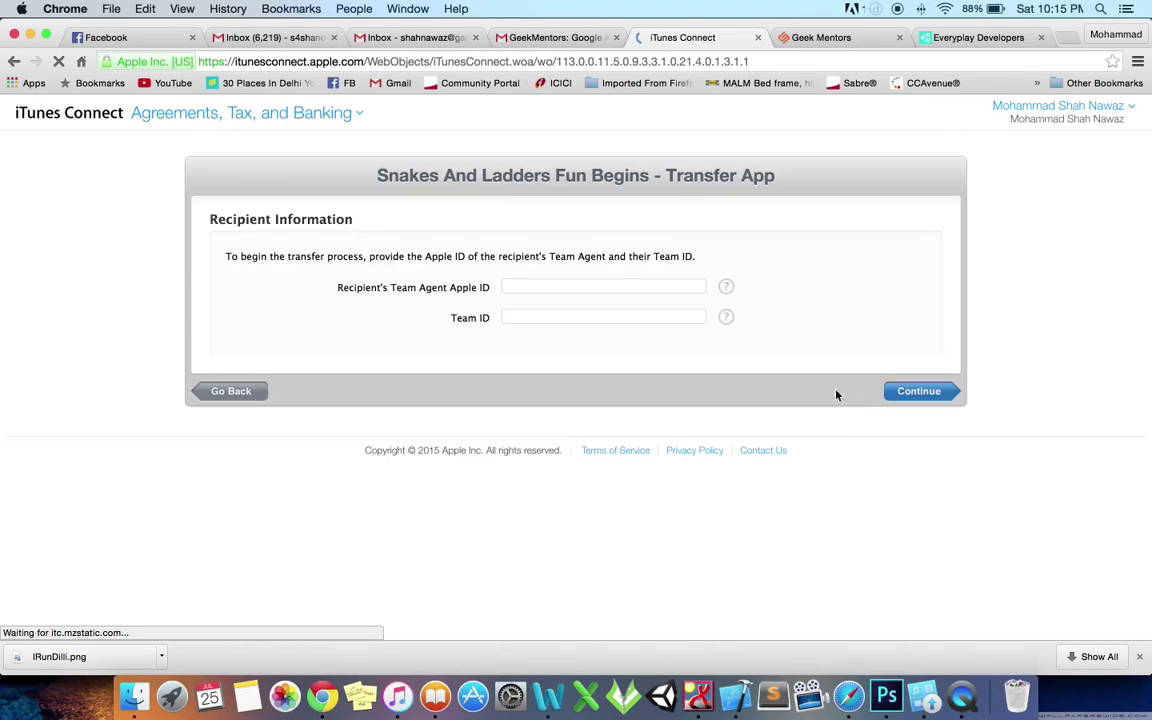
# Enter the recipient's Team Agent Apple ID e-mail in the transfer form, using the saved suggestion
pyautogui.click(621, 288)
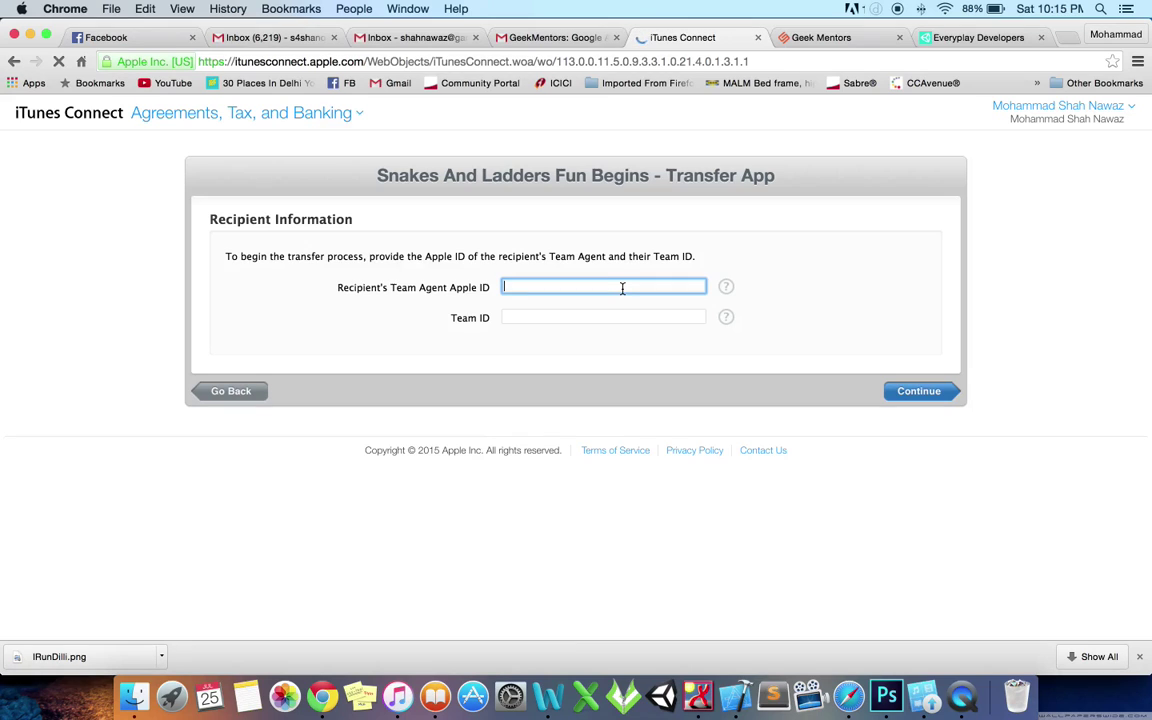
pyautogui.write('inf')
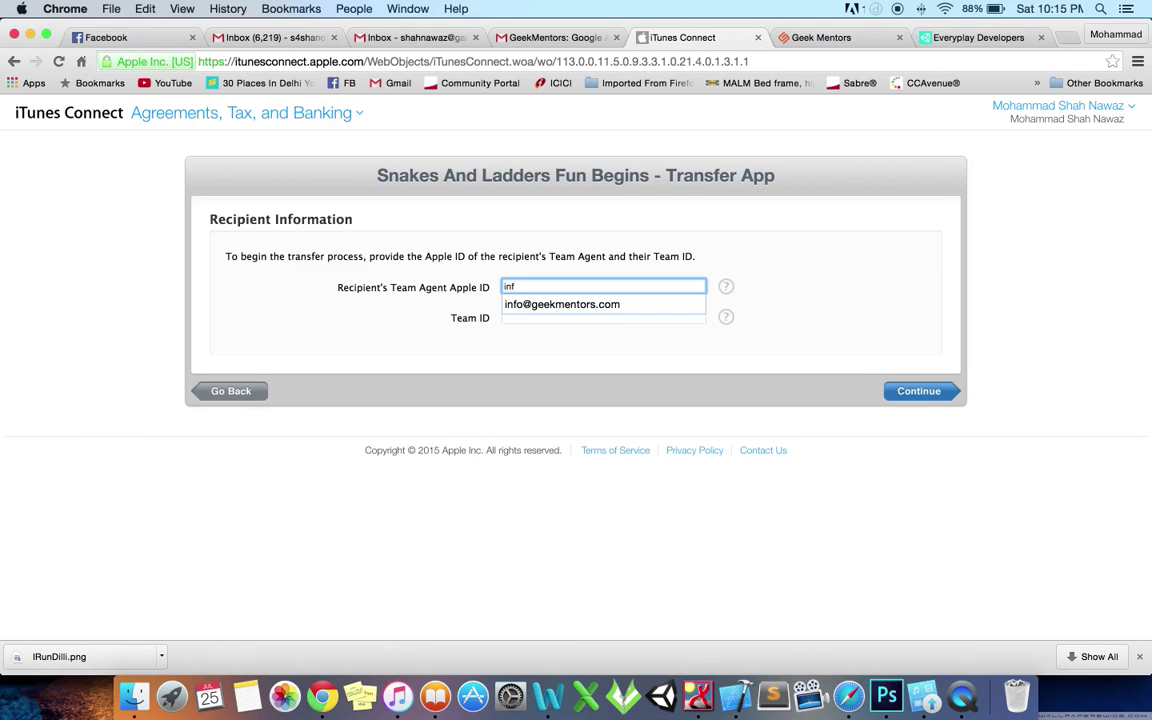
pyautogui.click(617, 305)
# Copy the recipient's Team ID from the Member Center account summary in Safari into the transfer form in Chrome, and continue
pyautogui.click(611, 316)
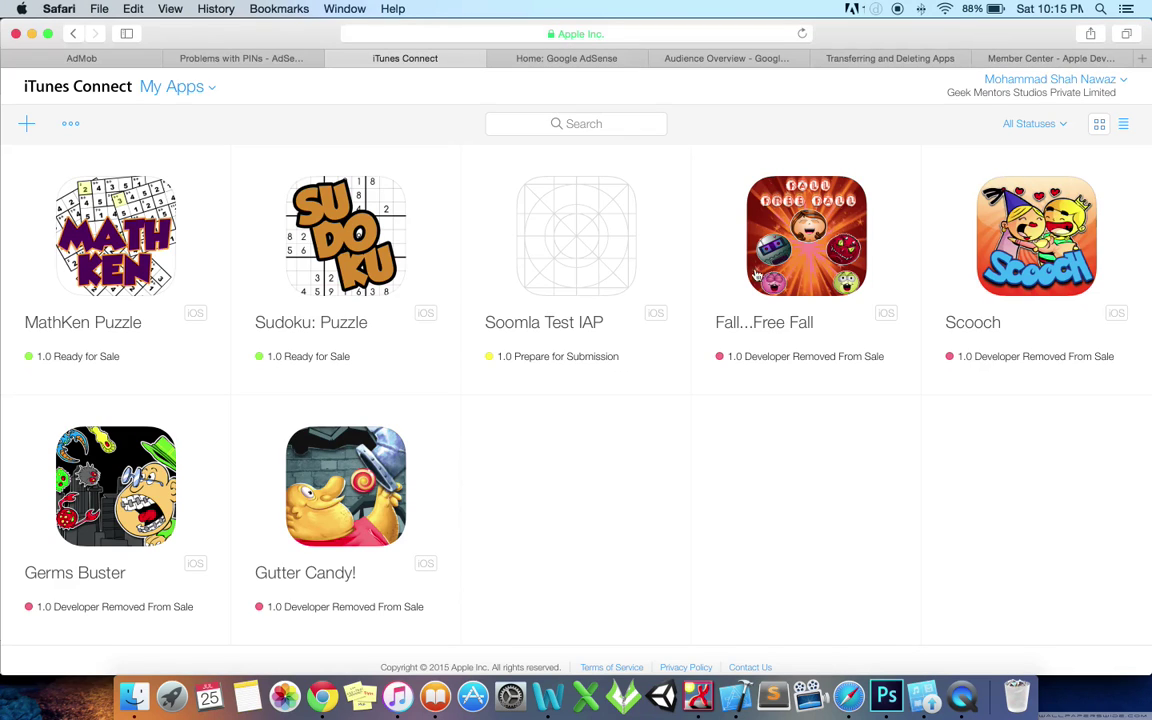
pyautogui.click(1023, 57)
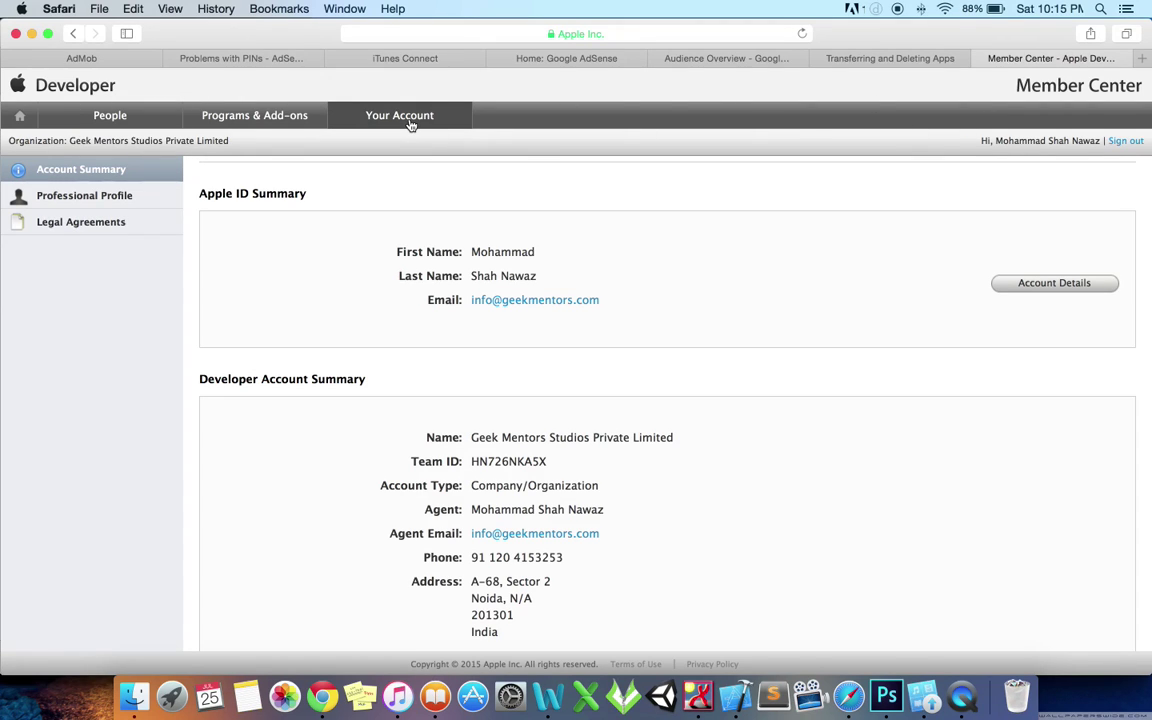
pyautogui.scroll(1, 471, 466)
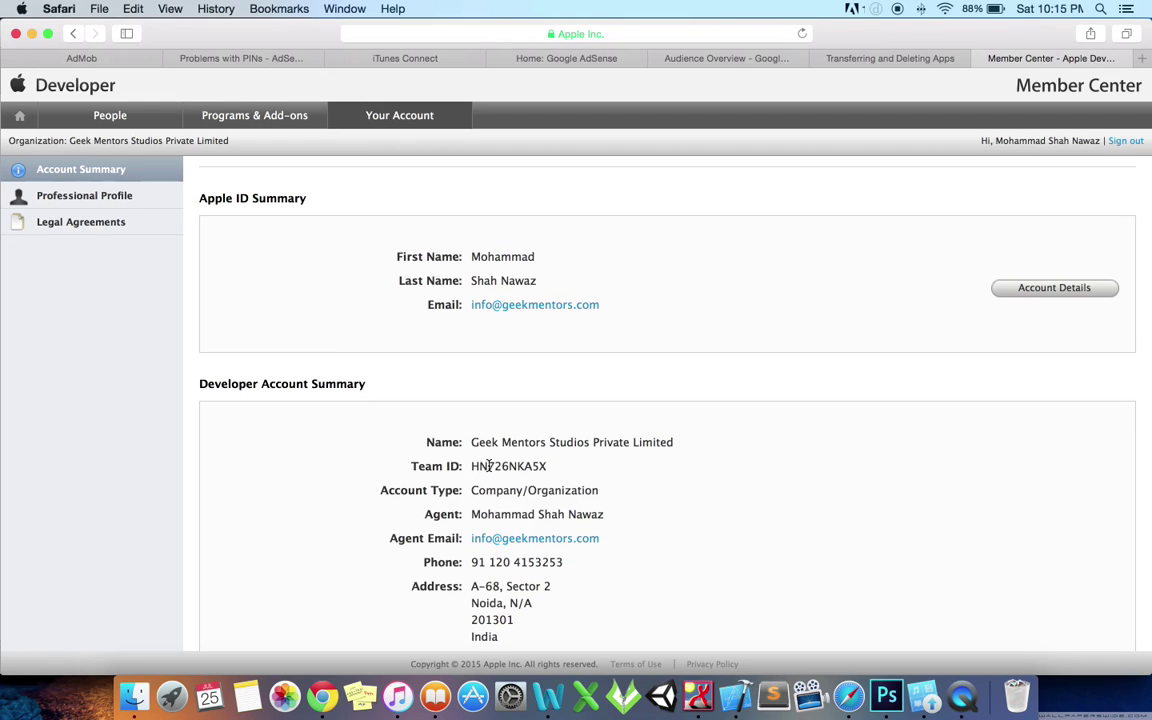
pyautogui.doubleClick(489, 466)
pyautogui.press('super+c')
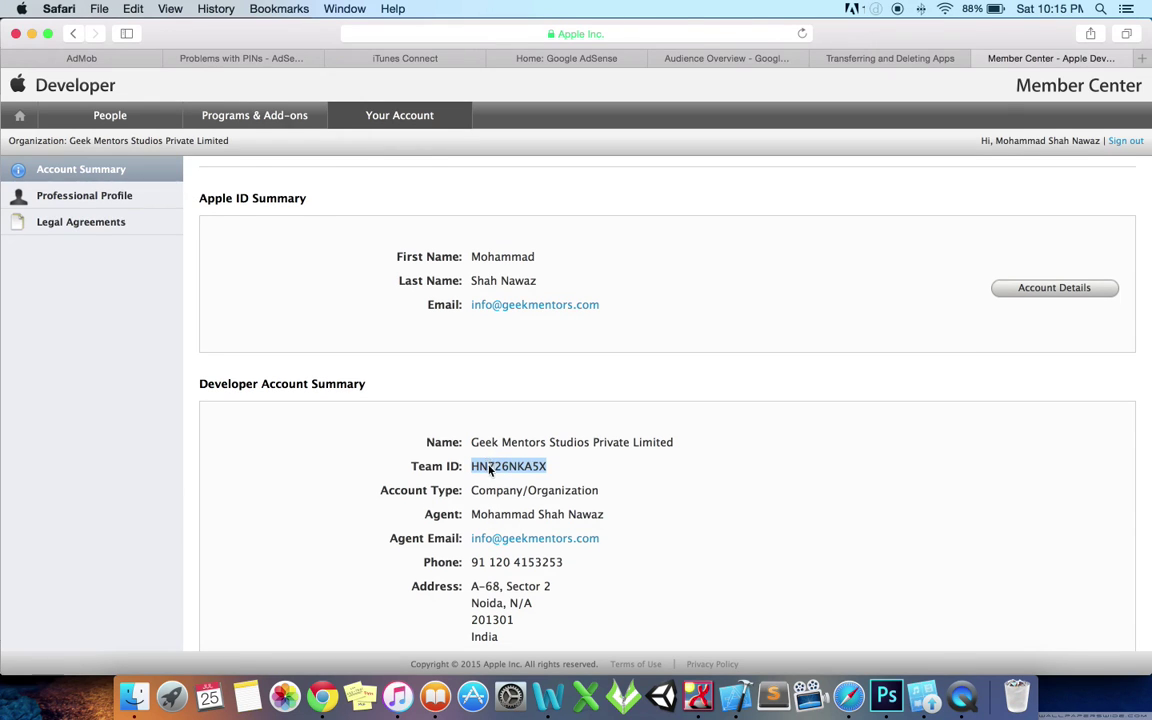
pyautogui.press('super+Tab')
pyautogui.press('super+v')
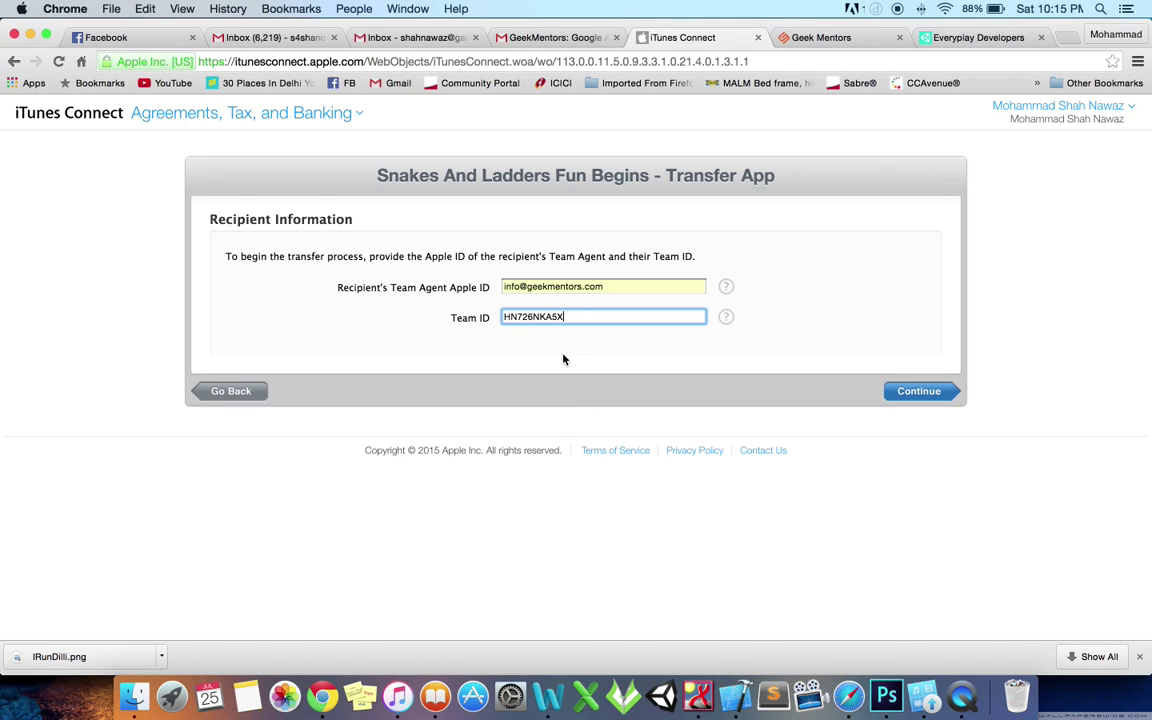
pyautogui.click(938, 393)
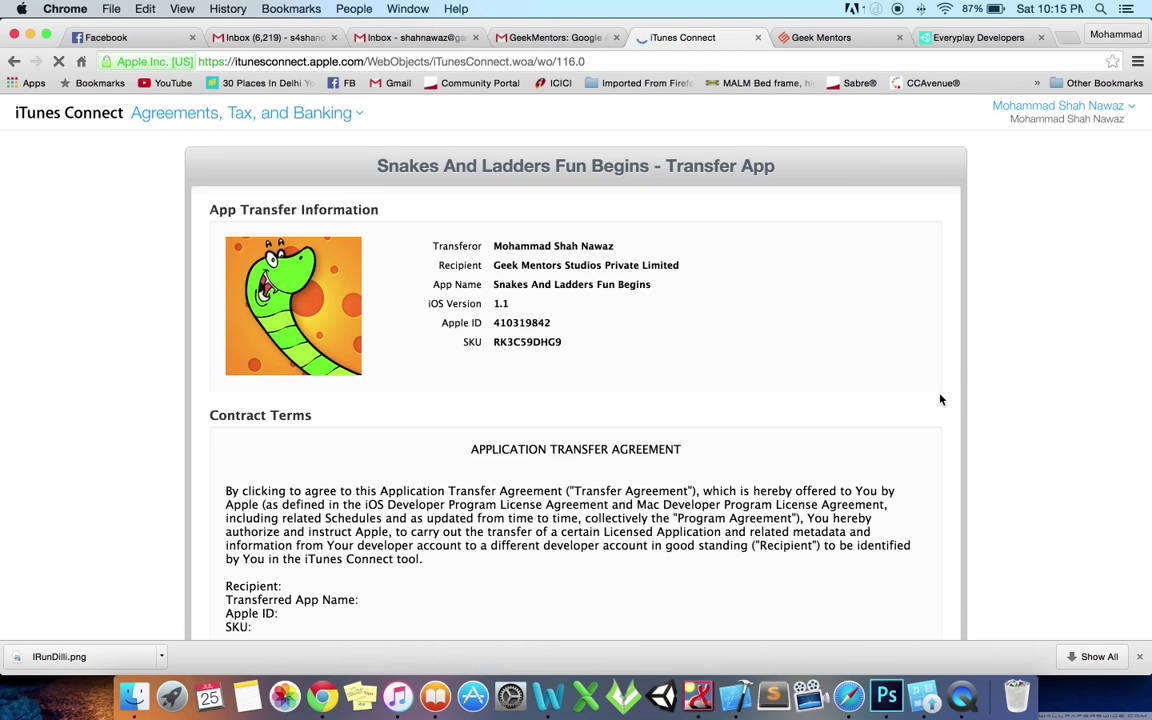
# Agree to the terms at the end of the Application Transfer Agreement and request the transfer of the app
pyautogui.scroll(-1, 940, 399)
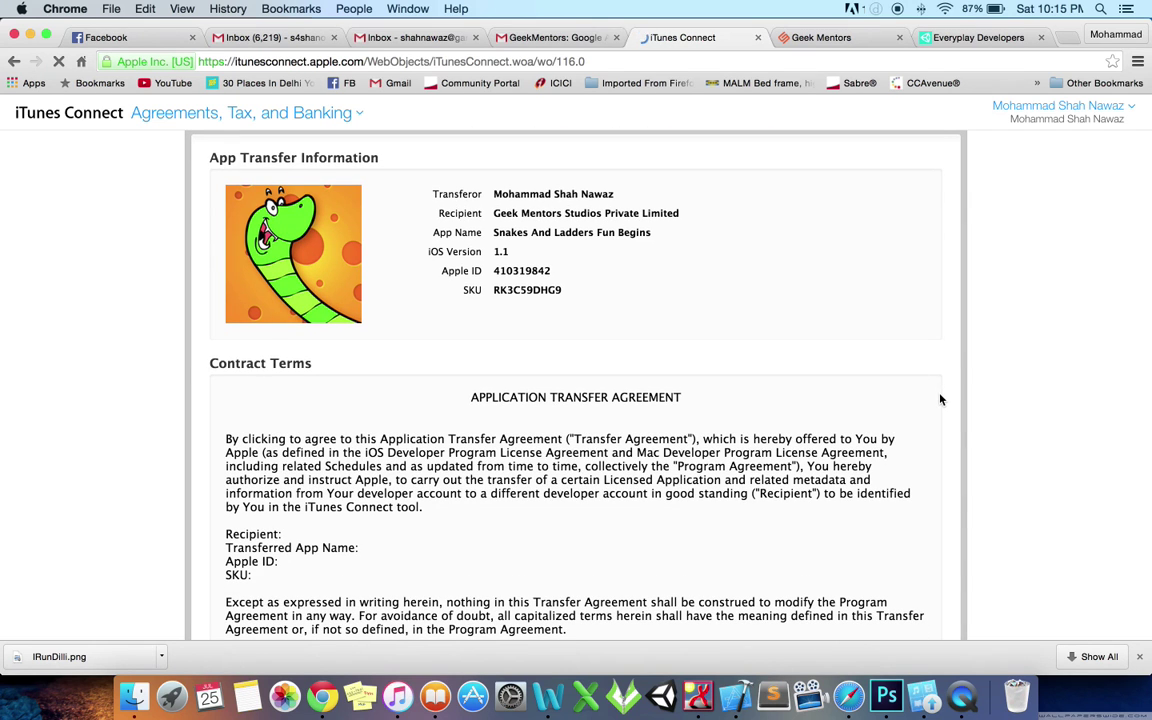
pyautogui.scroll(-1, 940, 399)
pyautogui.scroll(-2, 940, 399)
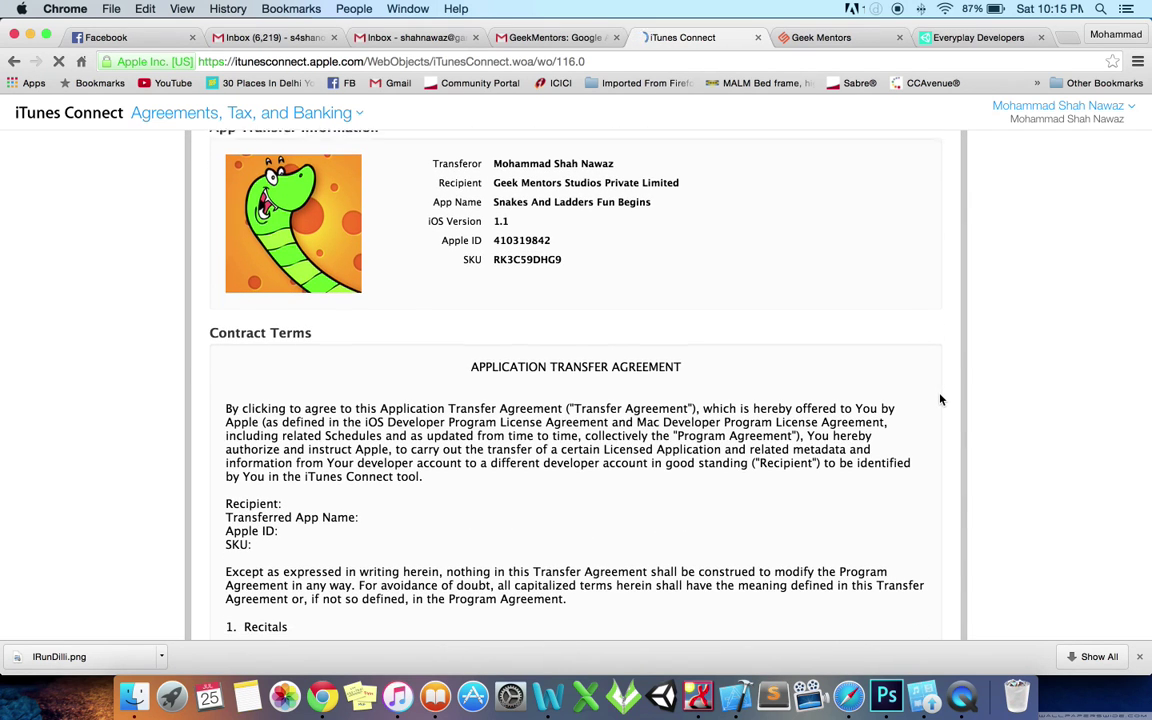
pyautogui.scroll(-5, 940, 399)
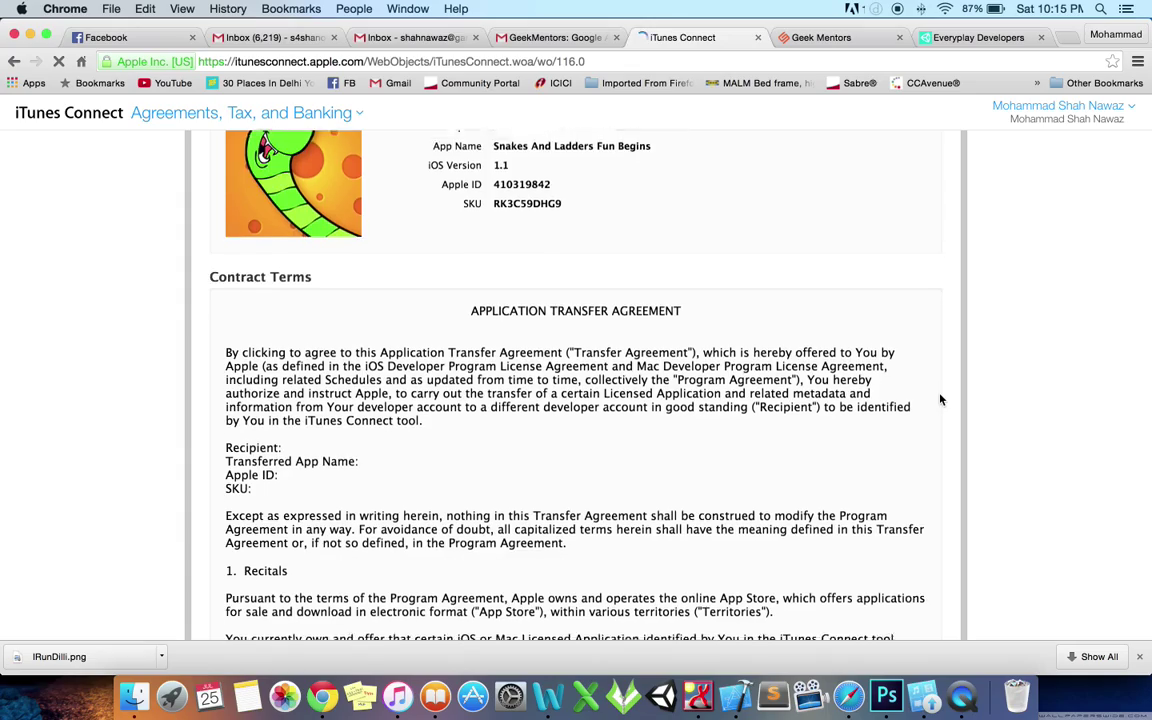
pyautogui.scroll(-12, 940, 399)
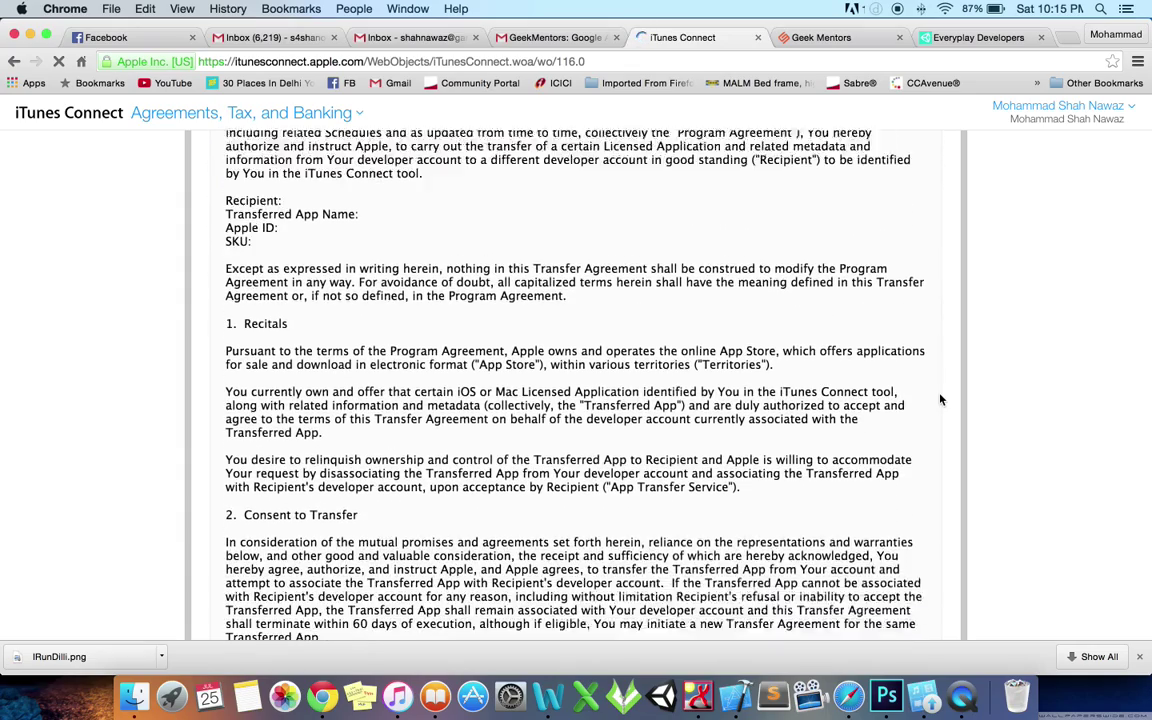
pyautogui.scroll(-20, 940, 399)
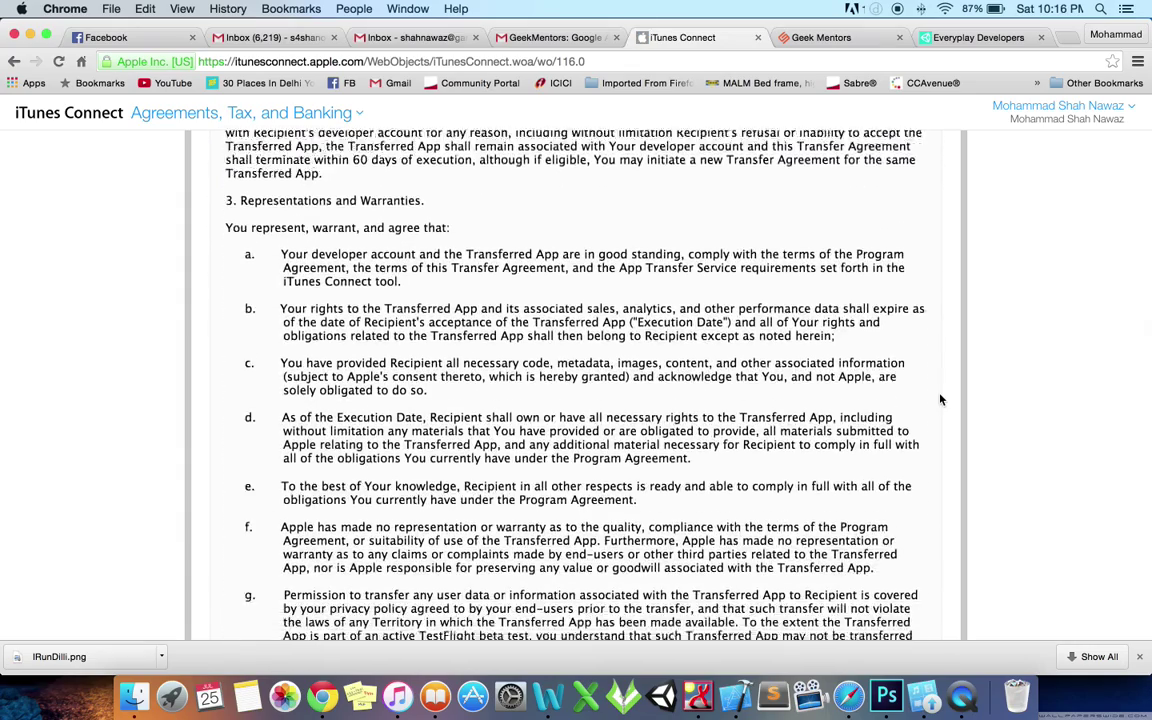
pyautogui.scroll(-20, 940, 399)
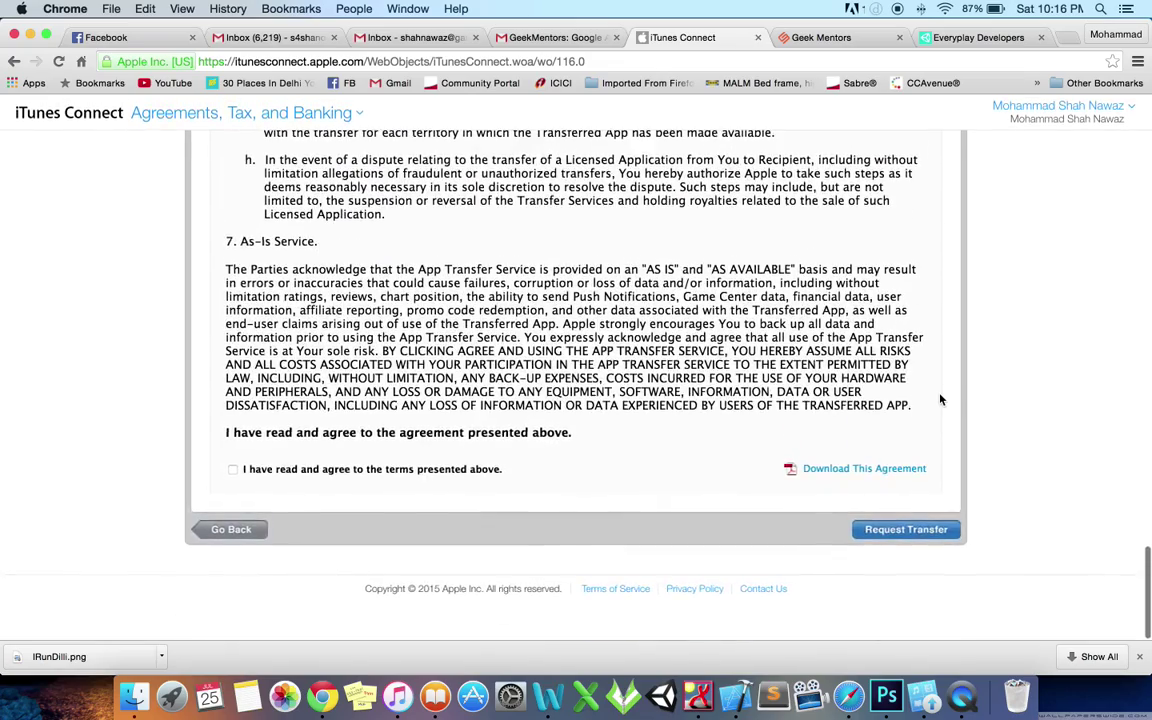
pyautogui.click(232, 469)
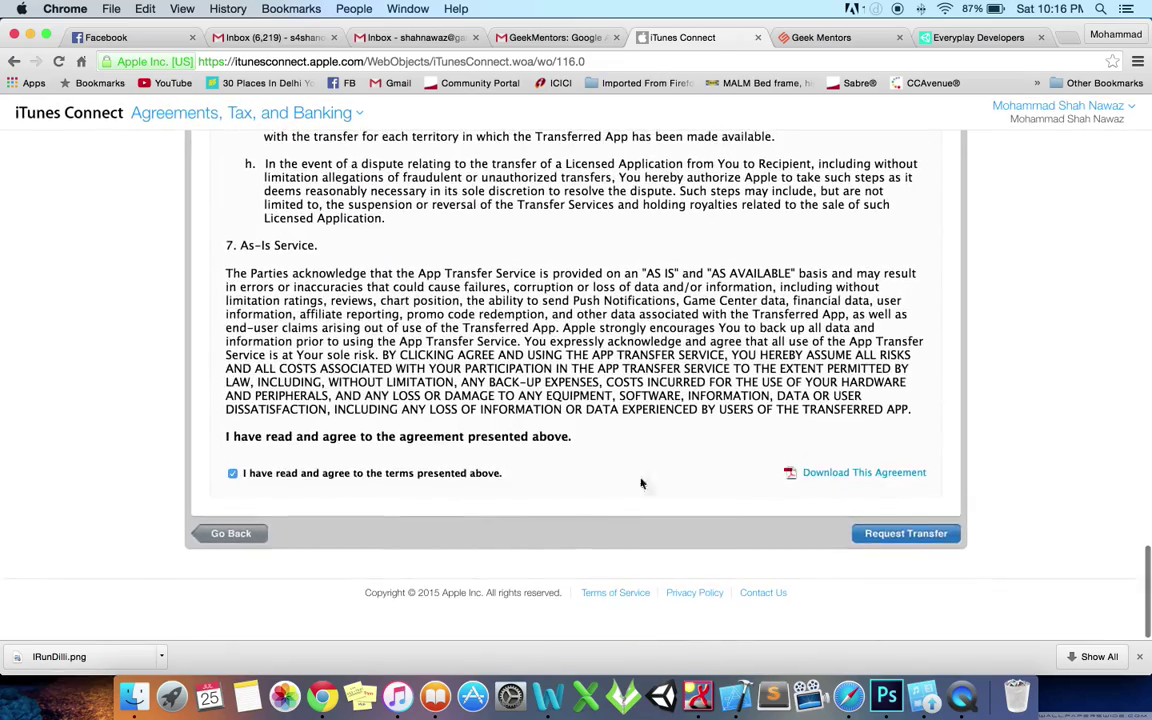
pyautogui.scroll(-1, 598, 428)
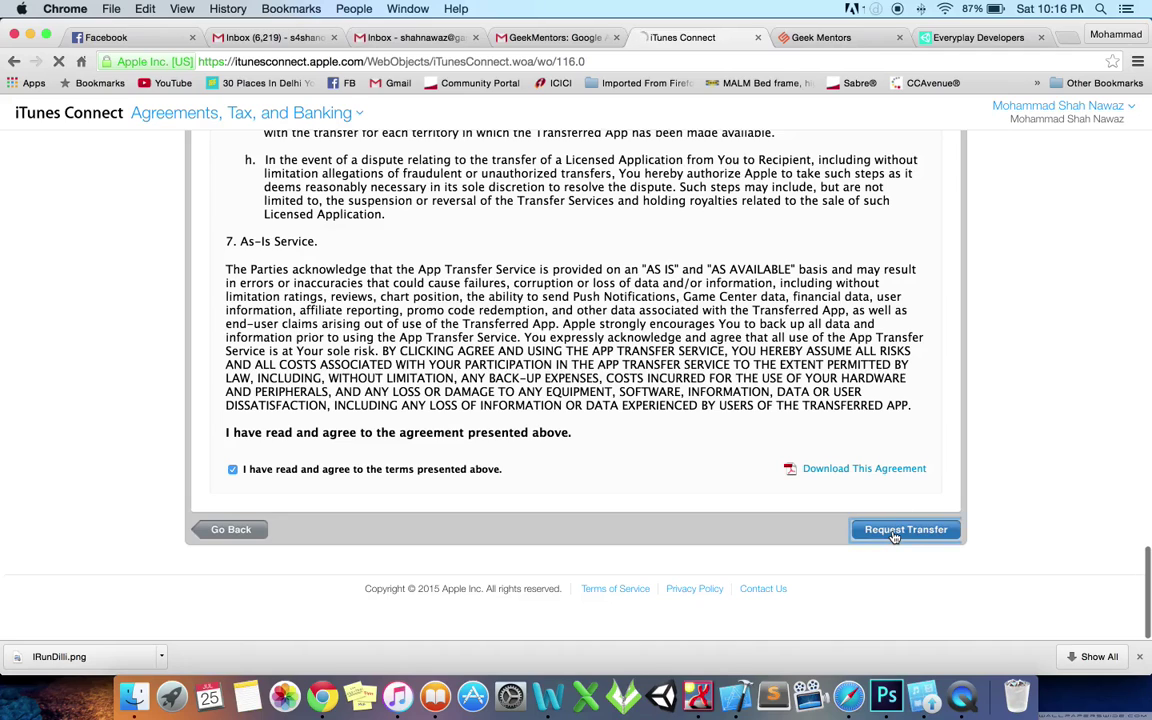
pyautogui.click(894, 535)
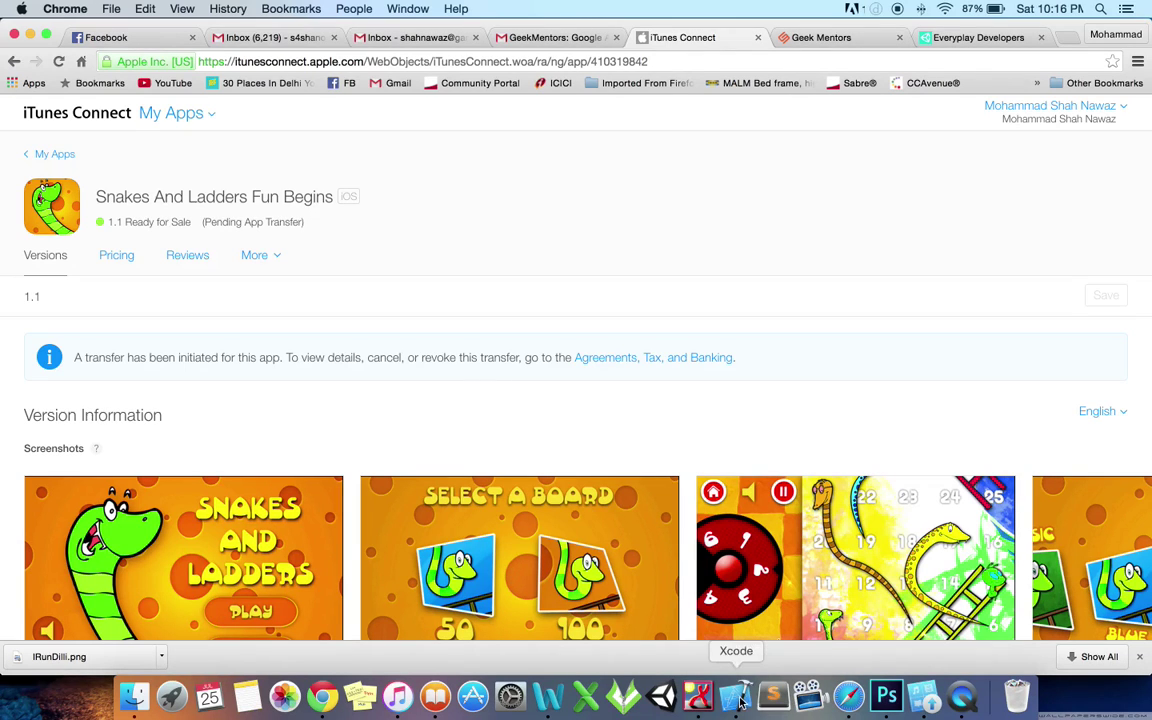
# Switch to Safari and open the pending Snakes And Ladders transfer contract for review under Agreements, Tax, and Banking in the company's iTunes Connect account
pyautogui.click(848, 697)
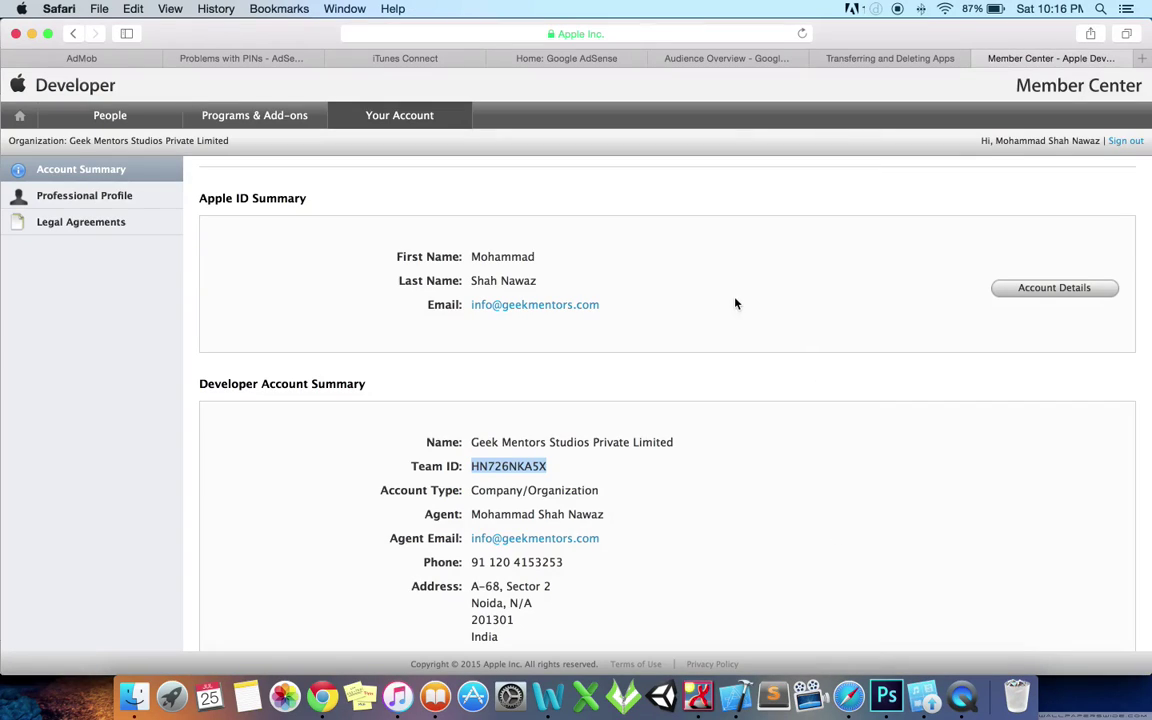
pyautogui.scroll(2, 560, 255)
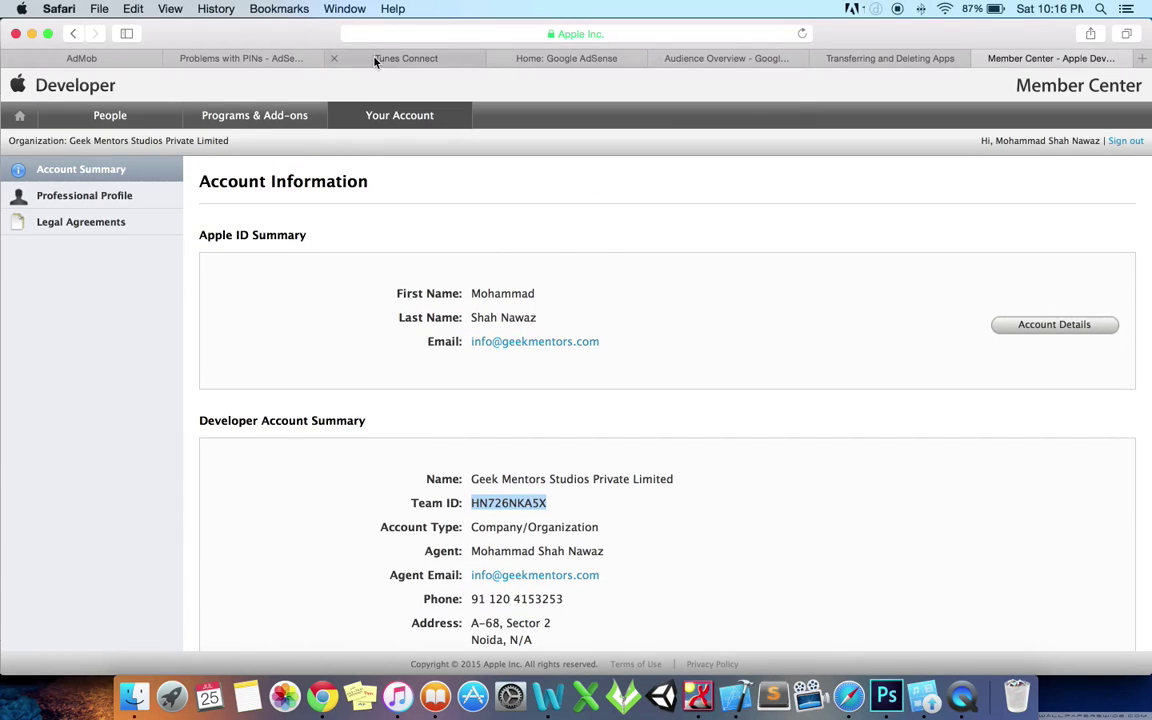
pyautogui.click(400, 58)
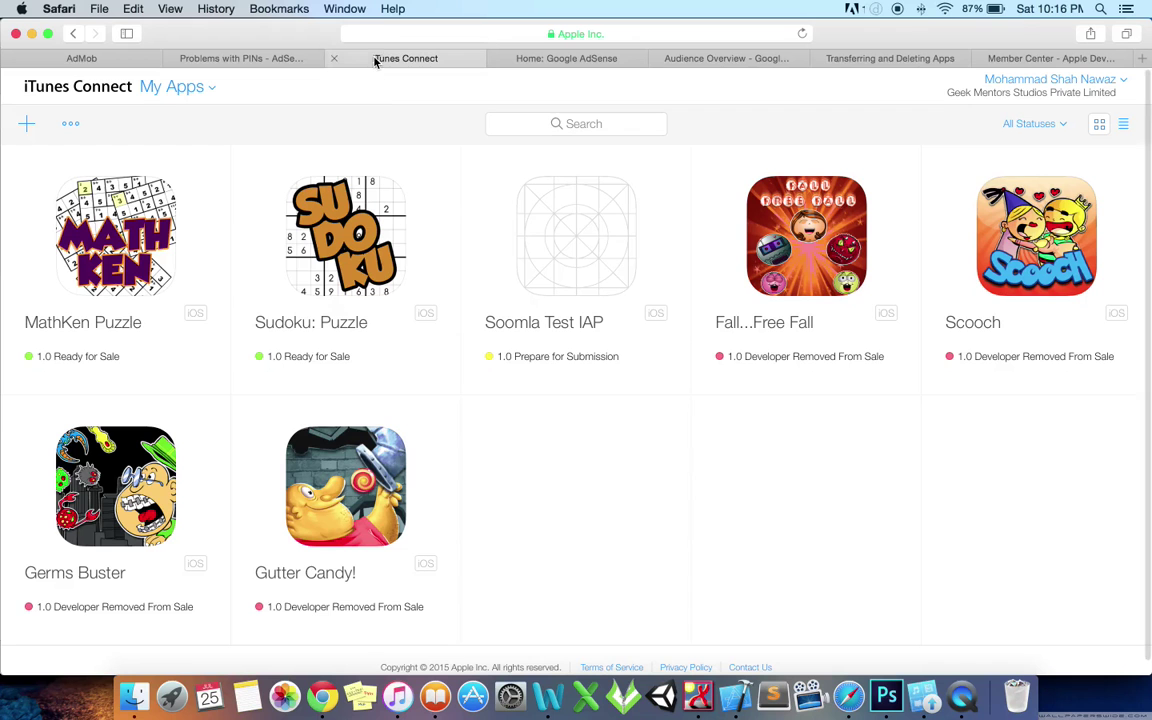
pyautogui.click(152, 85)
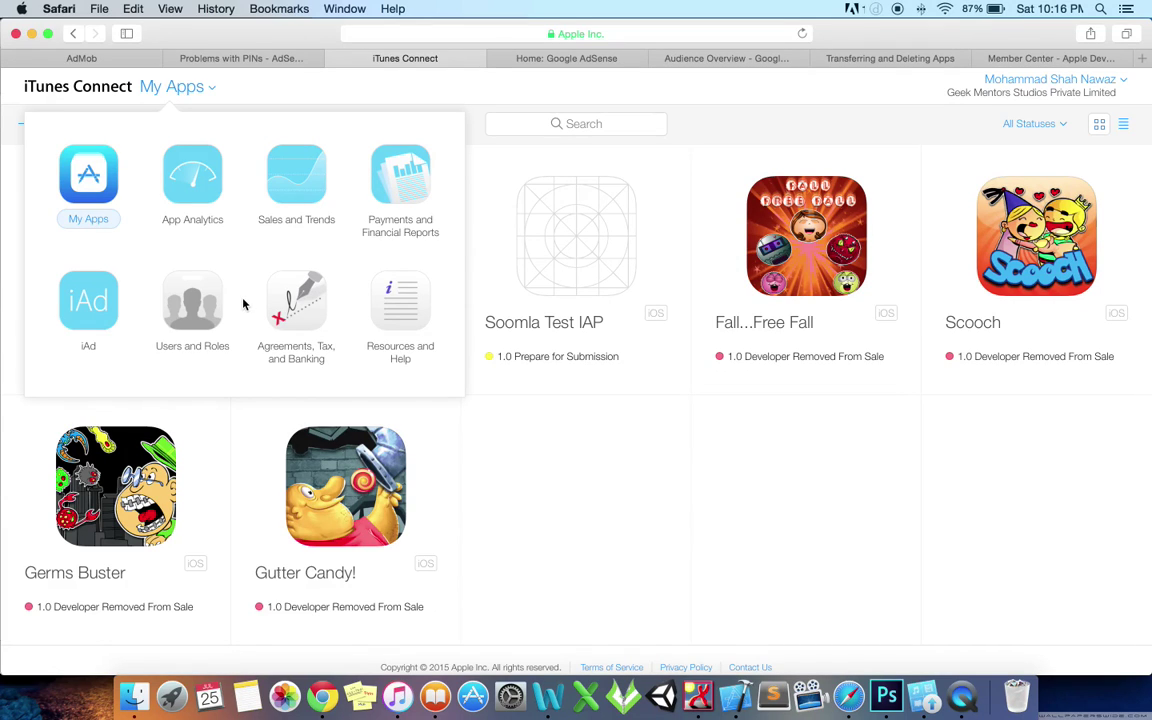
pyautogui.click(305, 300)
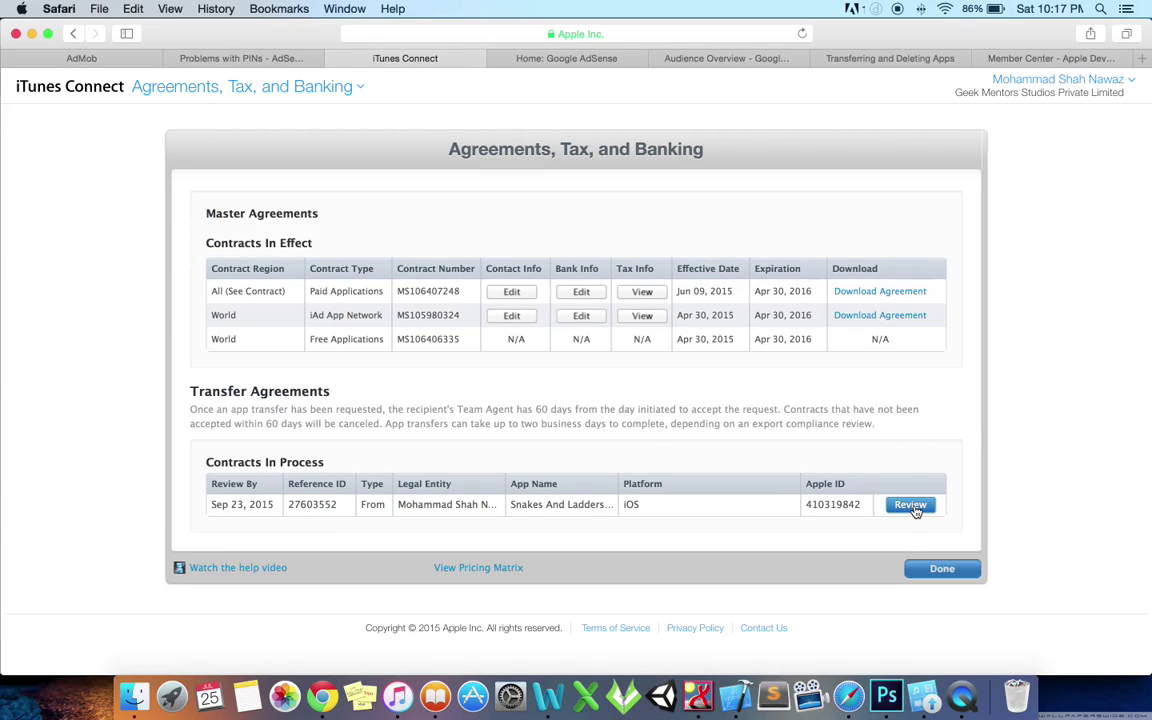
pyautogui.click(910, 505)
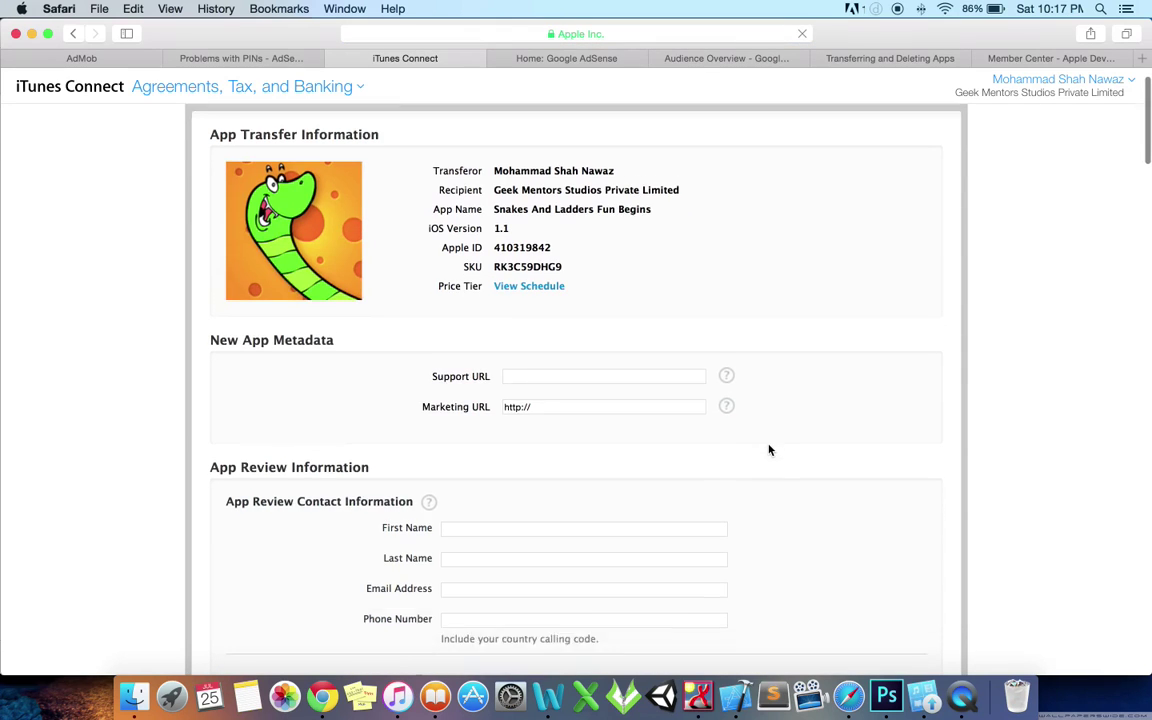
pyautogui.scroll(-2, 769, 450)
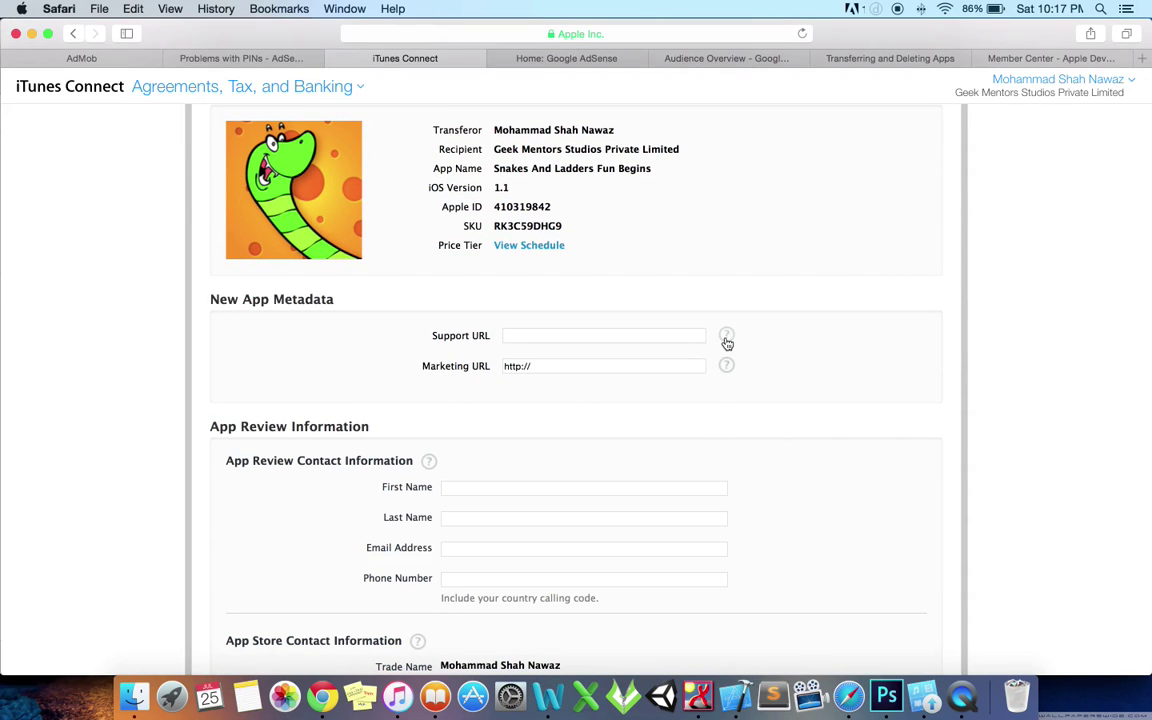
pyautogui.click(614, 335)
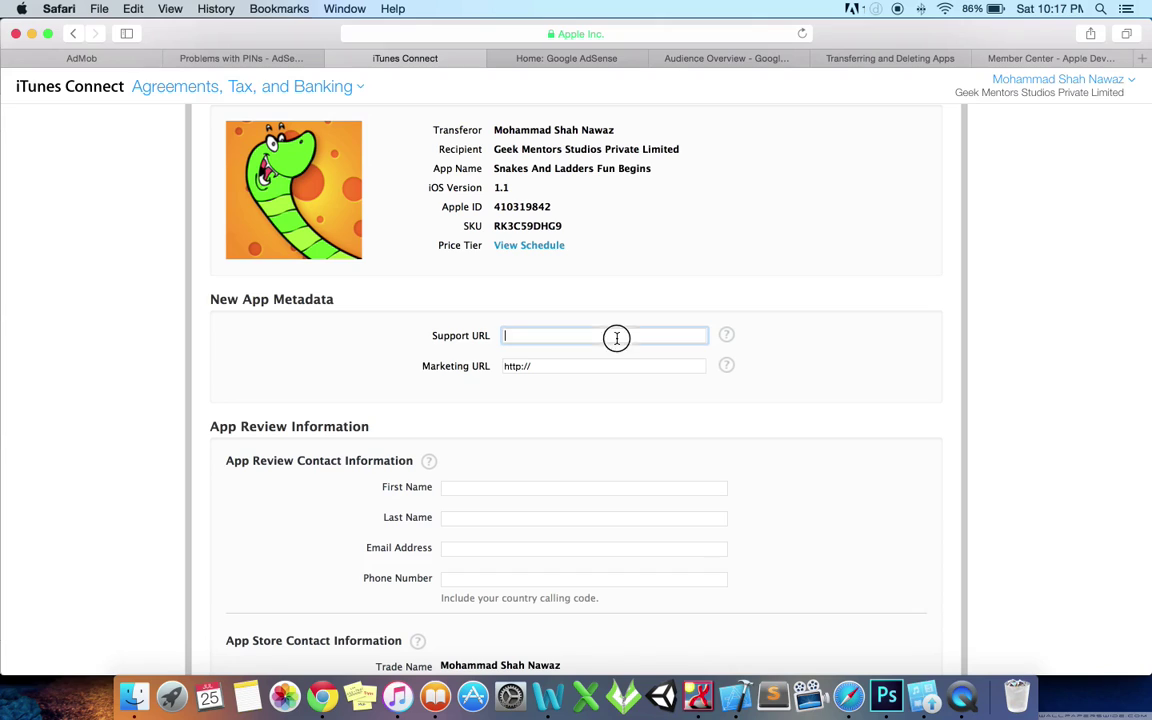
pyautogui.write('http://geek')
pyautogui.write('mentors.com')
pyautogui.scroll(-3, 540, 440)
pyautogui.click(486, 416)
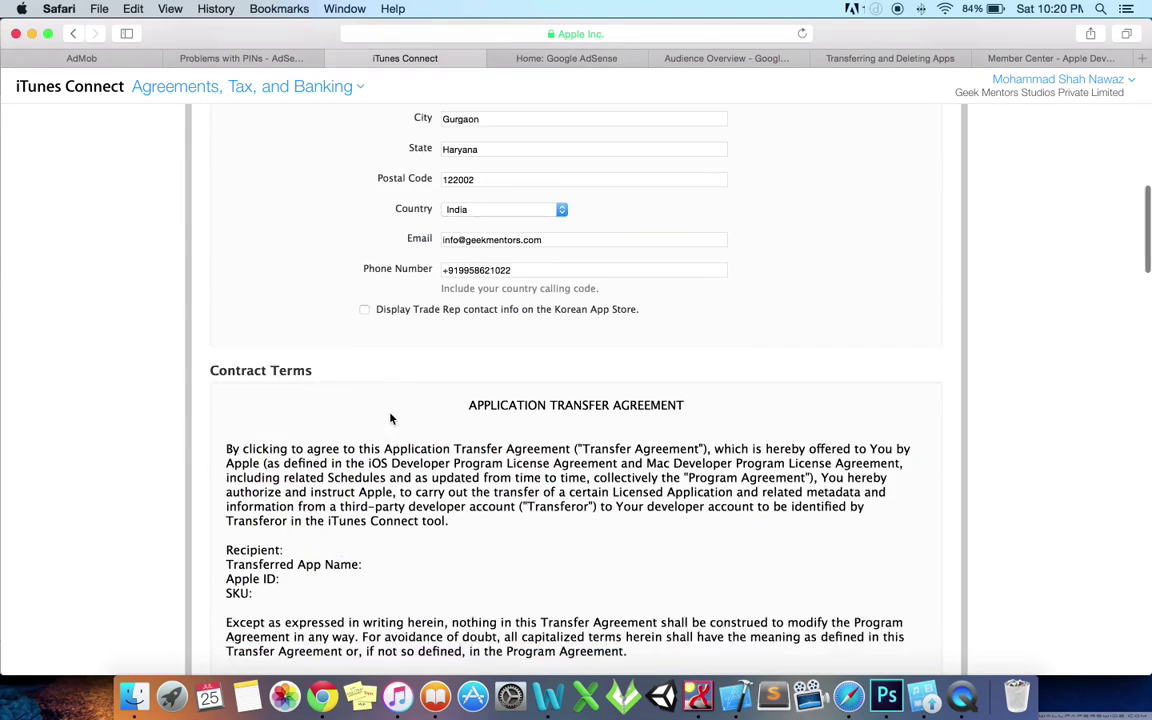
# Go through the Application Transfer Agreement, agree to the terms at its end, and accept the app transfer
pyautogui.scroll(-5, 390, 415)
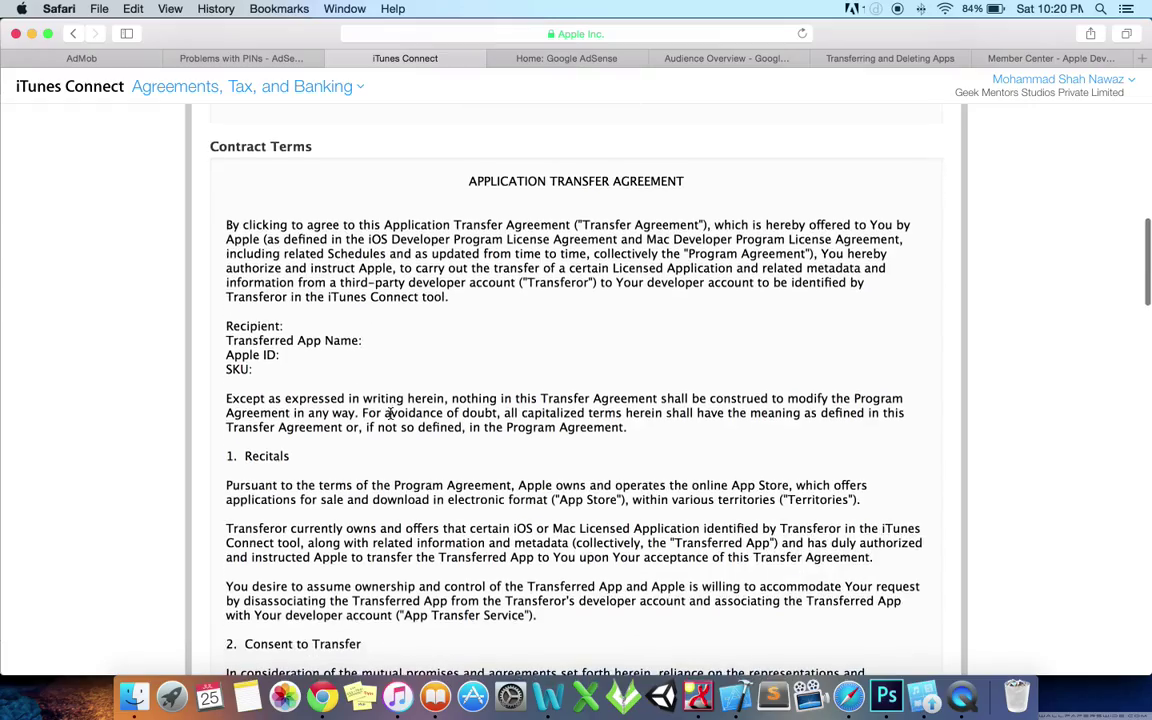
pyautogui.scroll(-10, 390, 415)
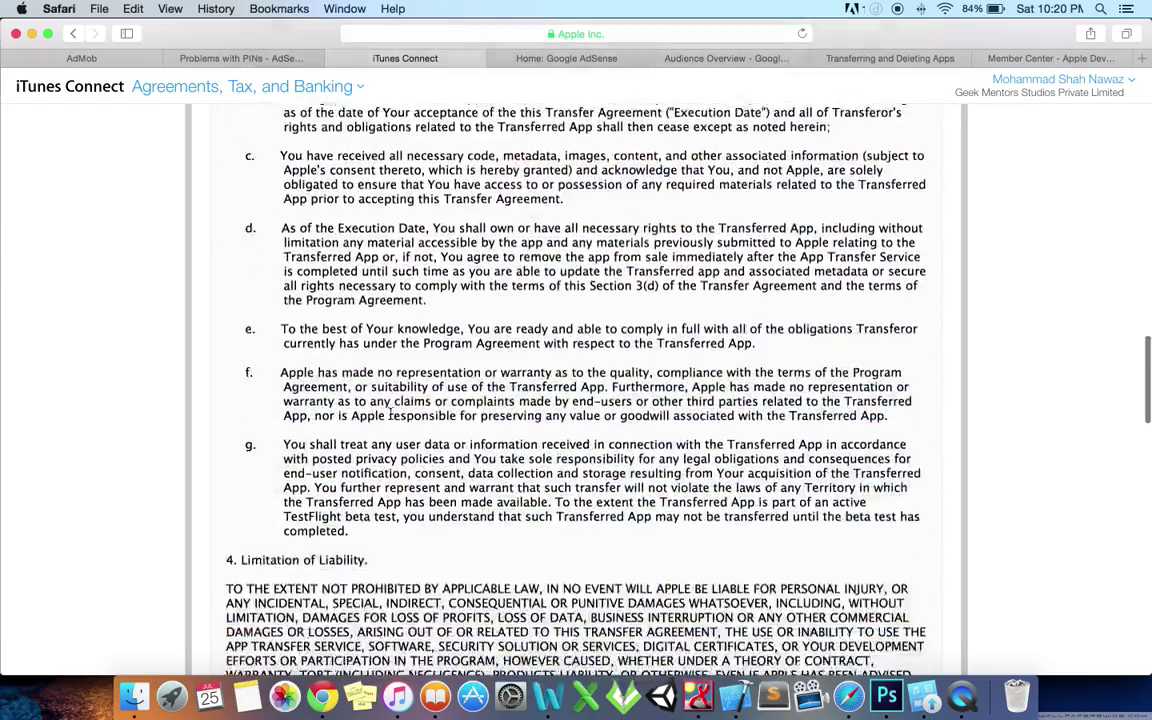
pyautogui.scroll(-15, 390, 415)
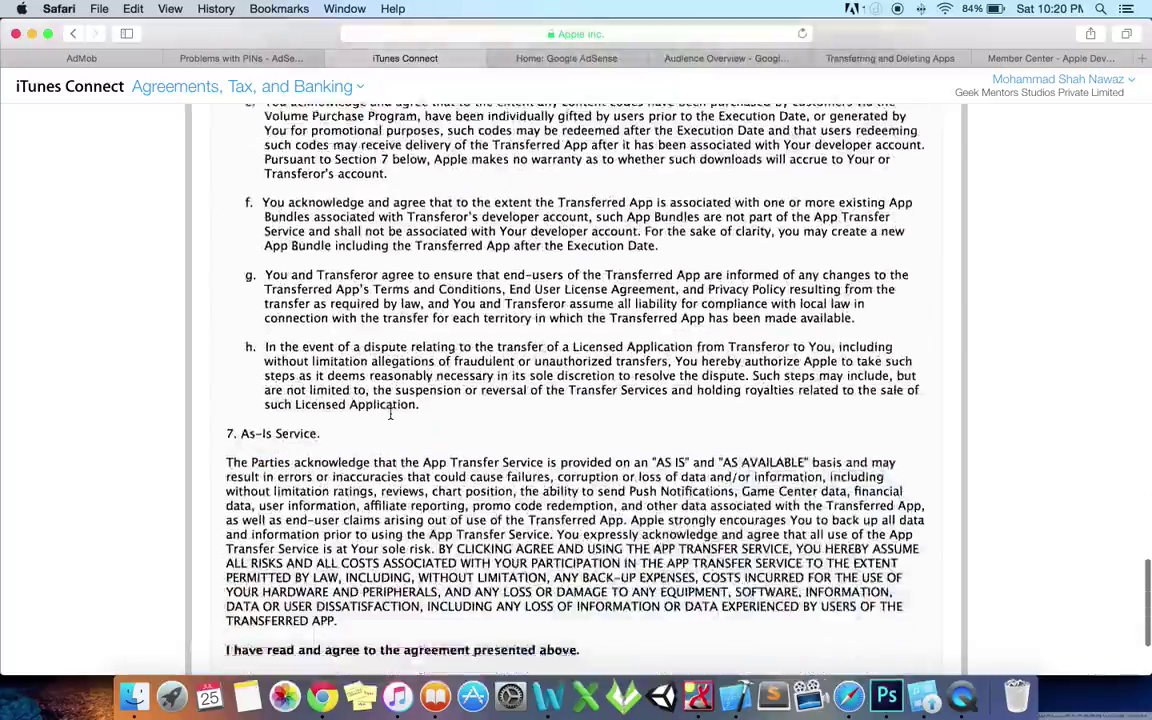
pyautogui.scroll(-3, 390, 415)
pyautogui.scroll(10, 390, 415)
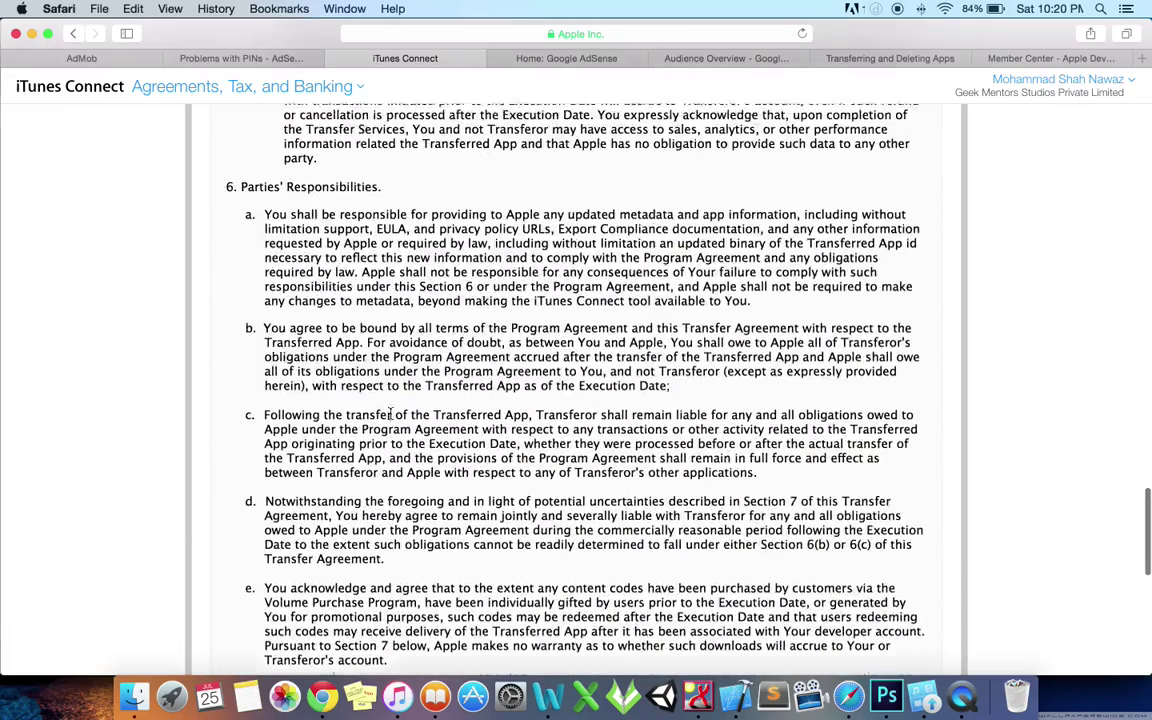
pyautogui.scroll(-10, 390, 415)
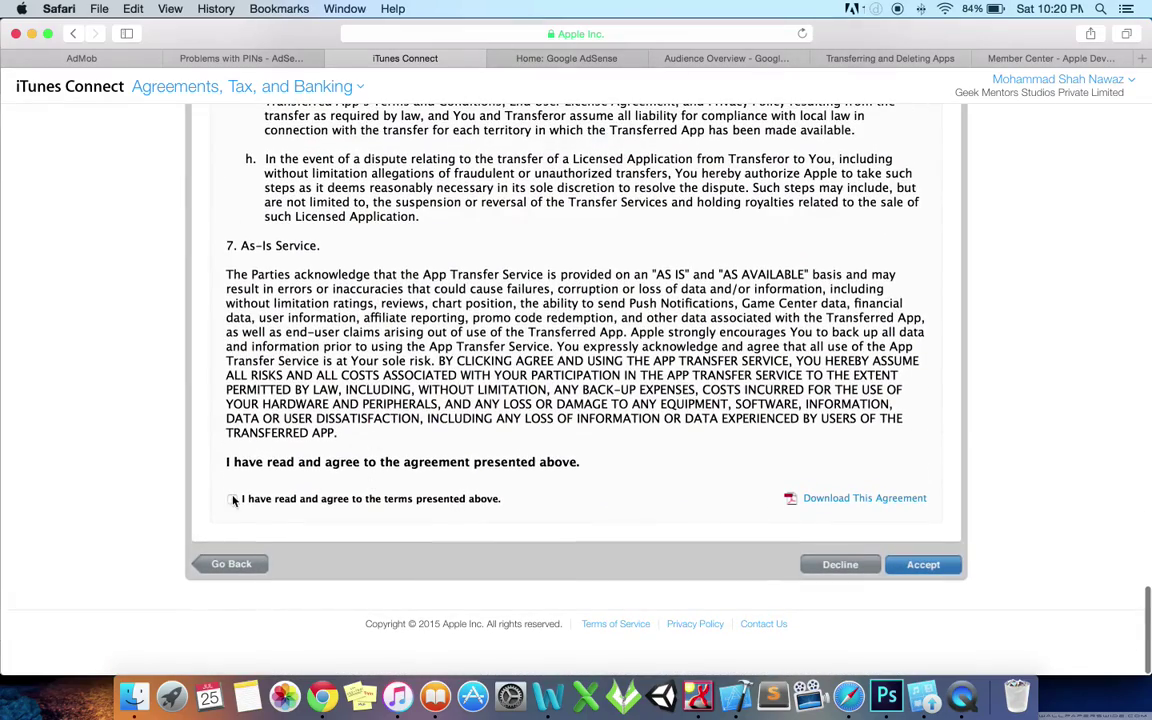
pyautogui.click(232, 499)
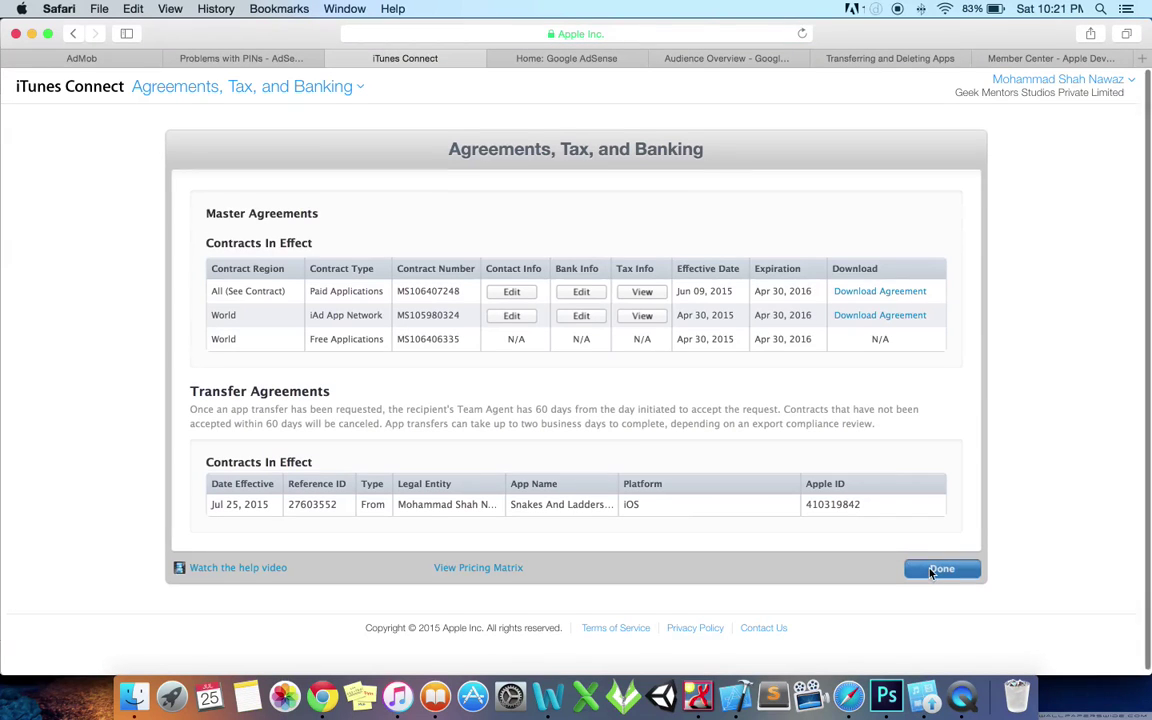
# Finish with the agreements page and check the company account's My Apps list for Snakes And Ladders Fun Begins
pyautogui.click(935, 569)
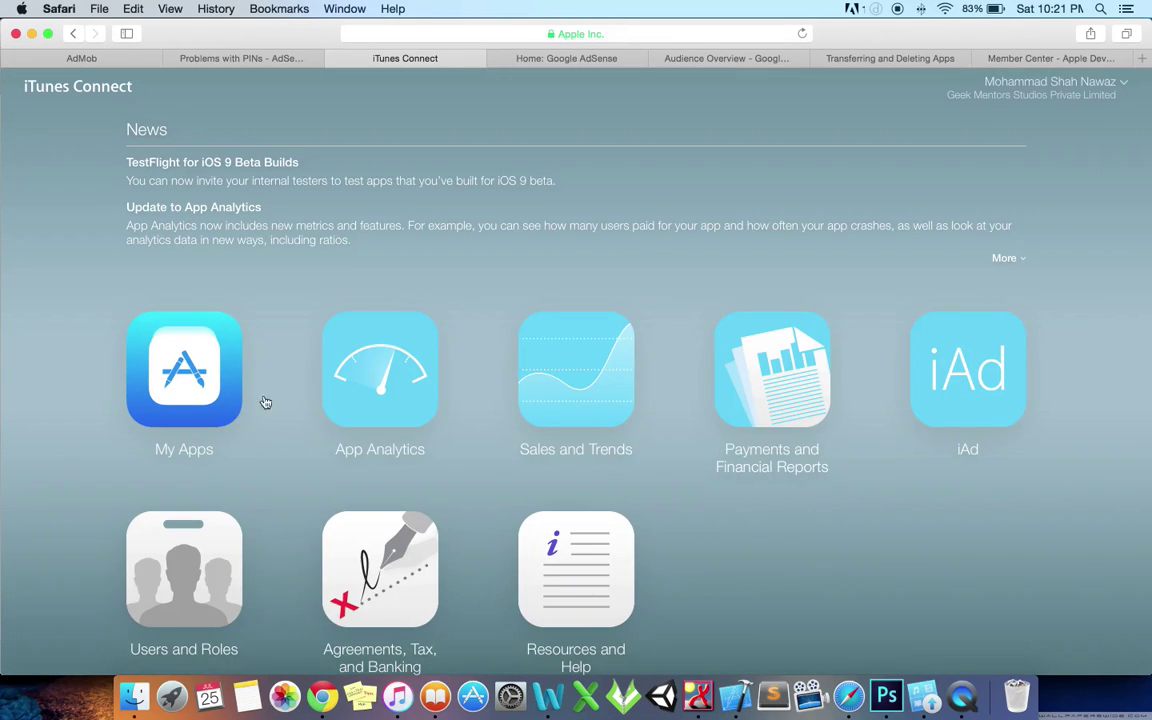
pyautogui.click(175, 389)
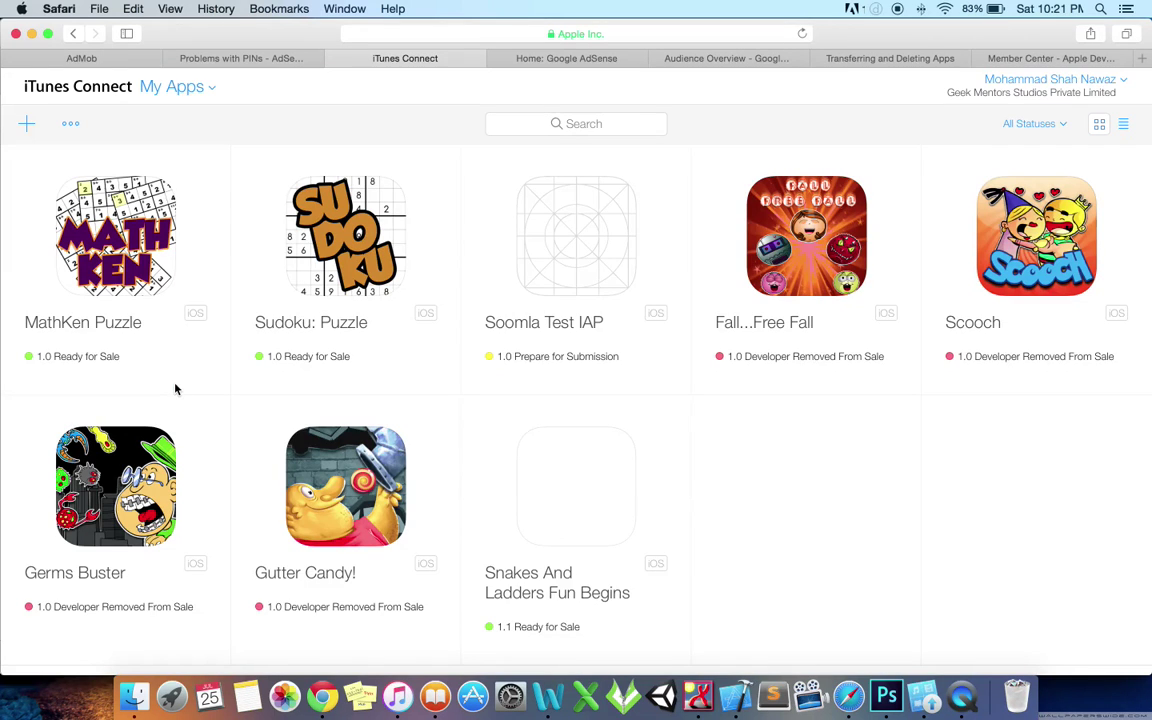
pyautogui.scroll(-2, 175, 389)
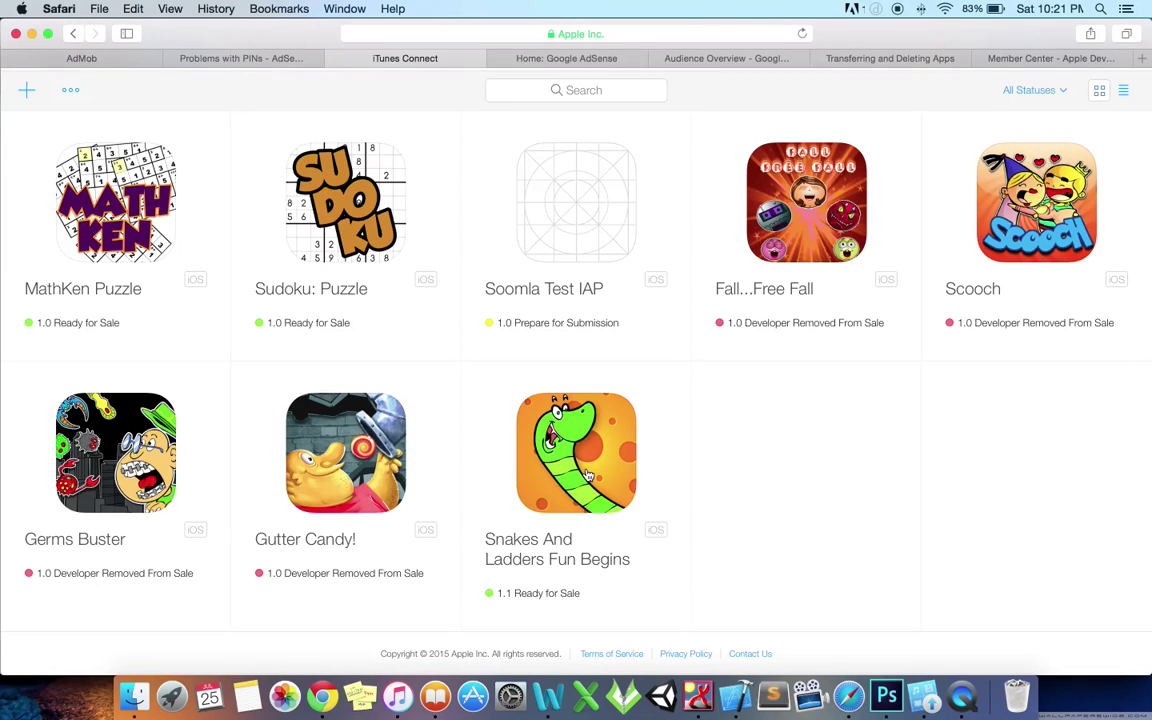
pyautogui.scroll(2, 589, 476)
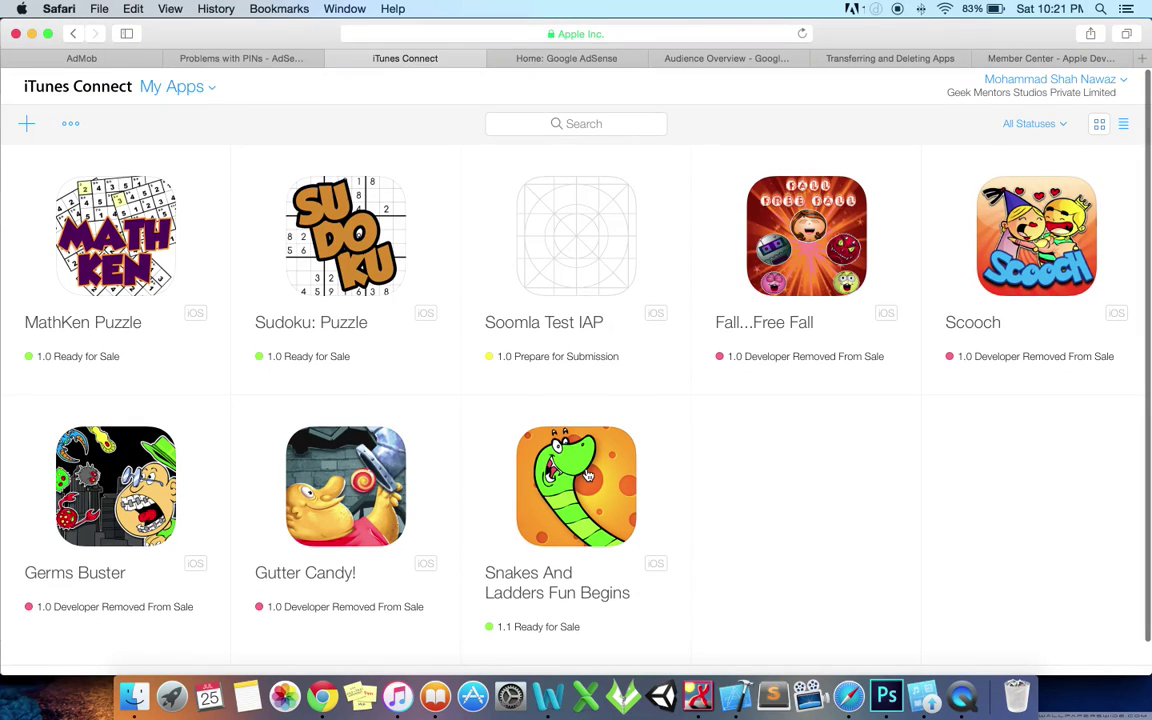